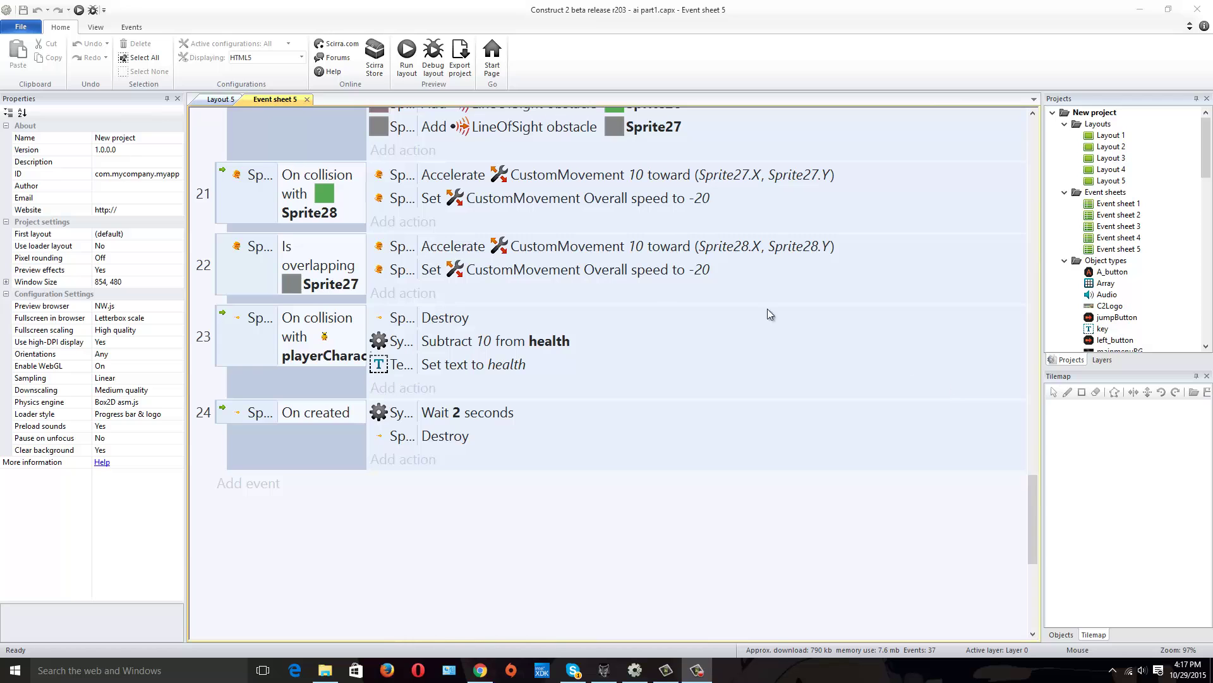
Run Layout 5 in a maximized preview and walk the player left to collect the ammo pickup.
left_click(221, 100)
left_click(409, 66)
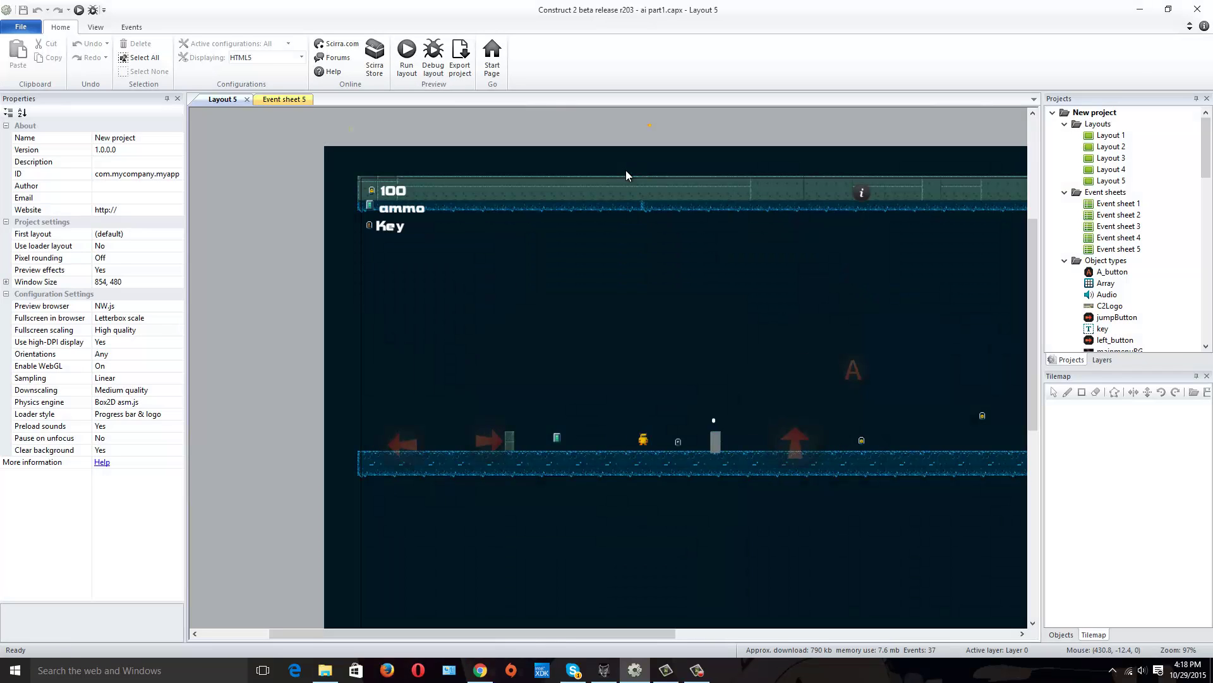
left_click(825, 172)
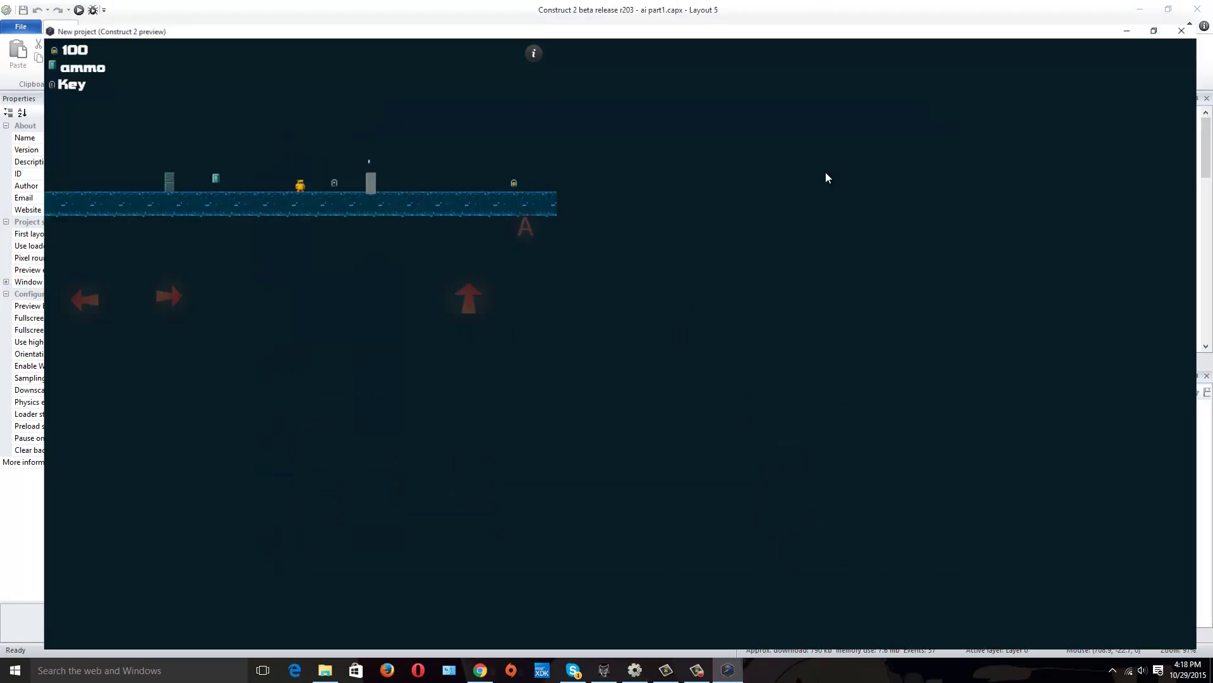
key("Left")
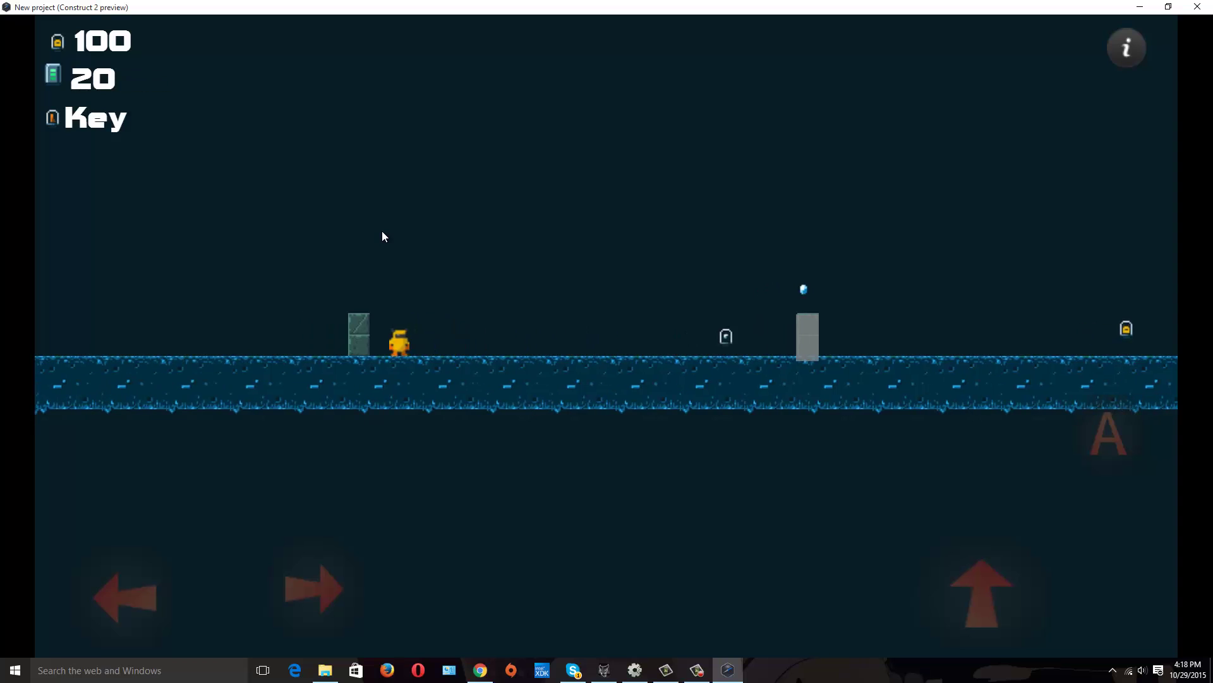
Move the player right past the patrolling enemy and beyond the green block to test the enemy's shooting.
key("Right")
key("Up")
key("Right")
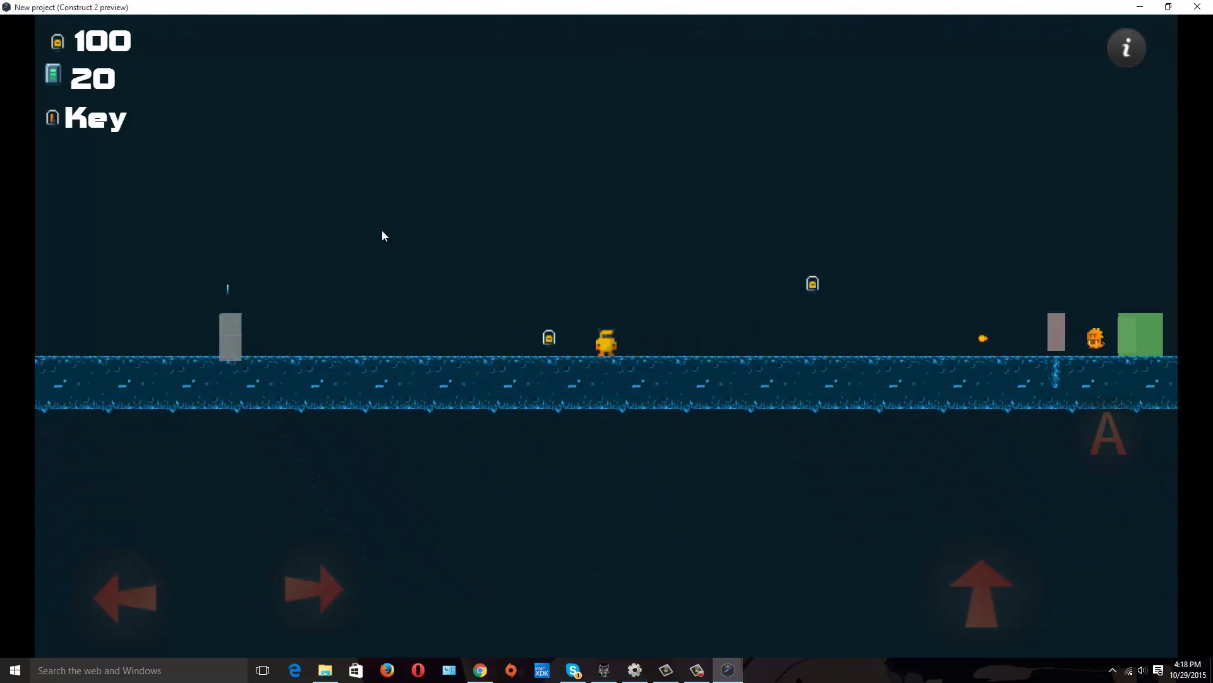
key("Left")
key("Left")
key("Right")
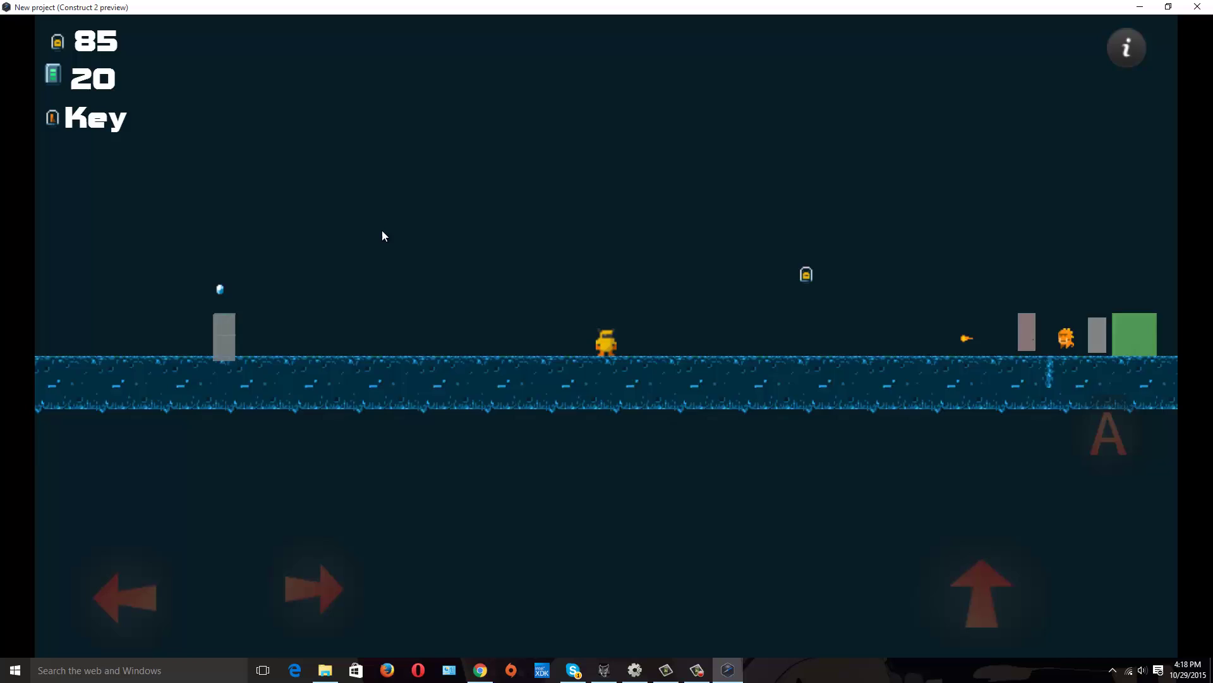
key("Up")
key("Right")
key("Left")
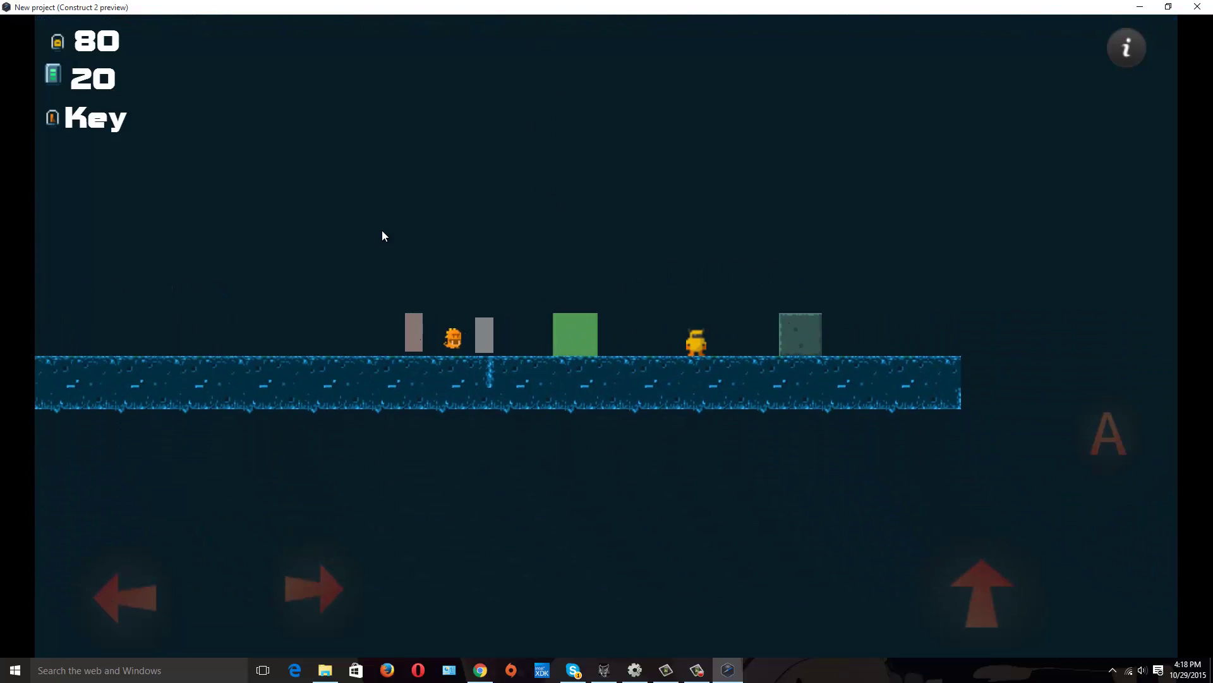
key("Right")
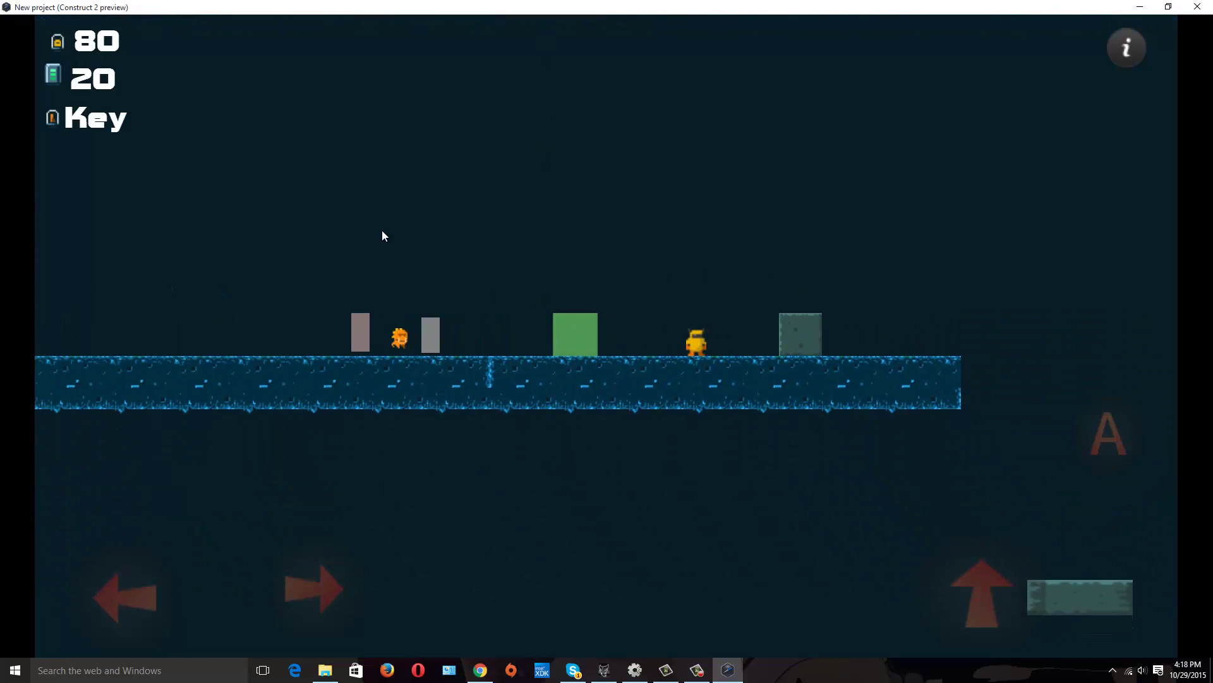
key("Up")
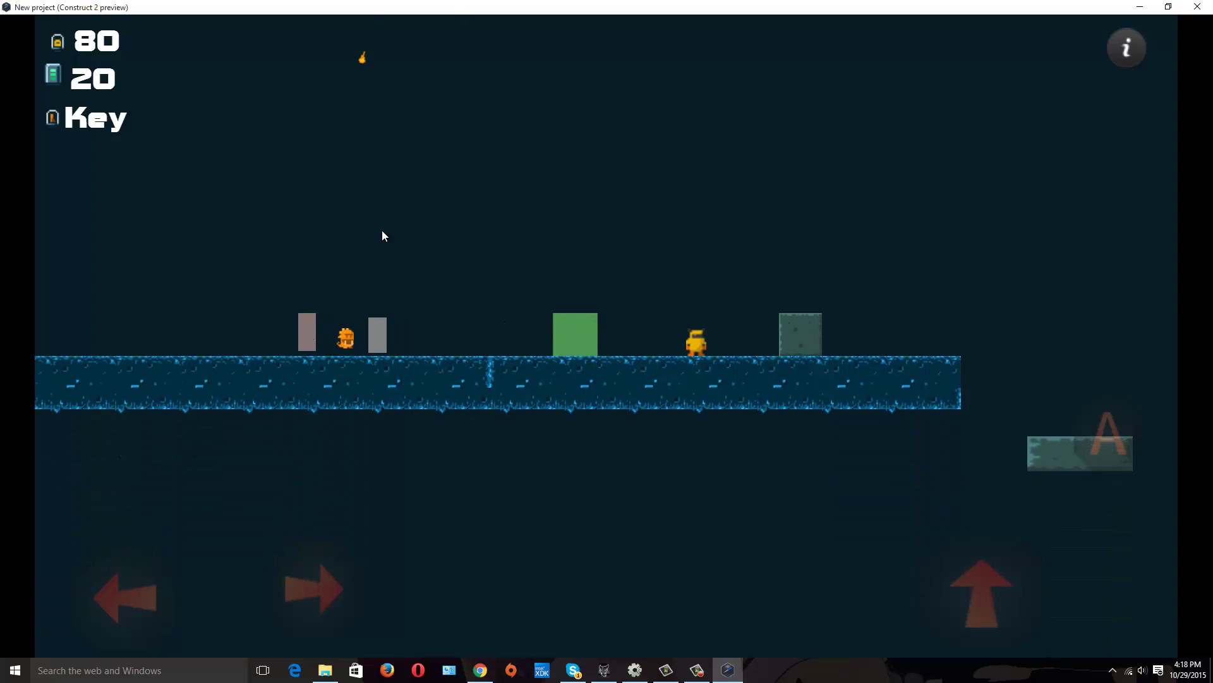
Jump the player back left over the enemy and stop behind the grey block to observe its shooting.
key("Left")
key("Up")
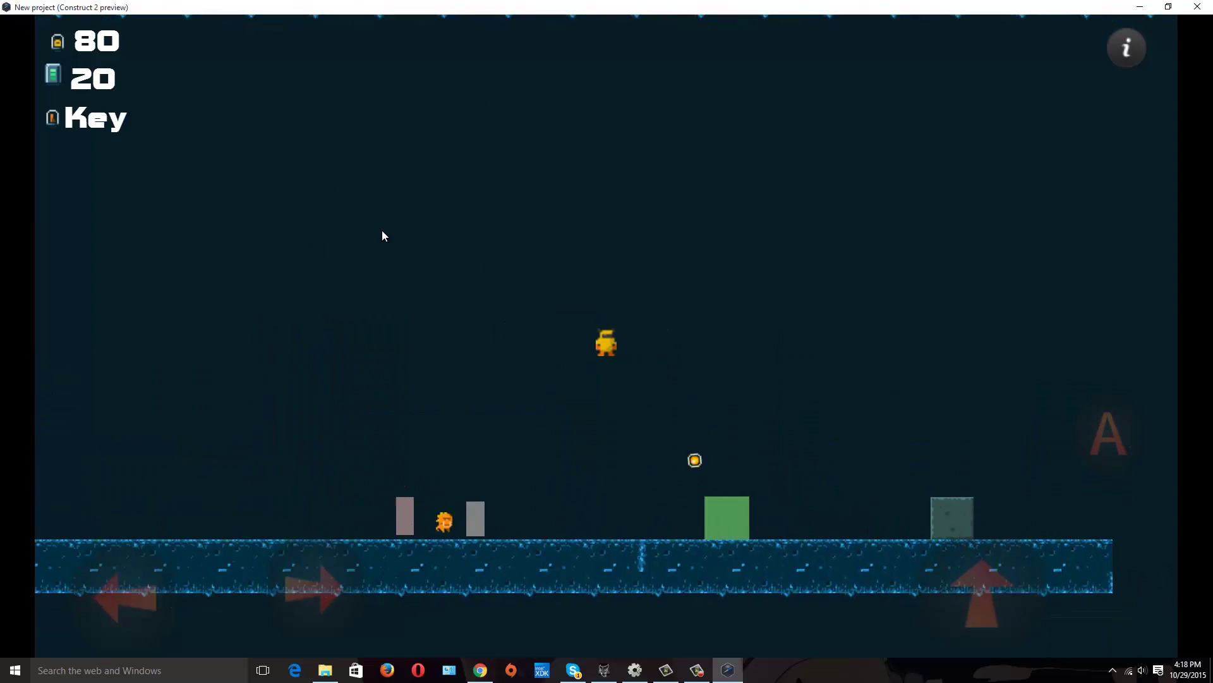
key("Up")
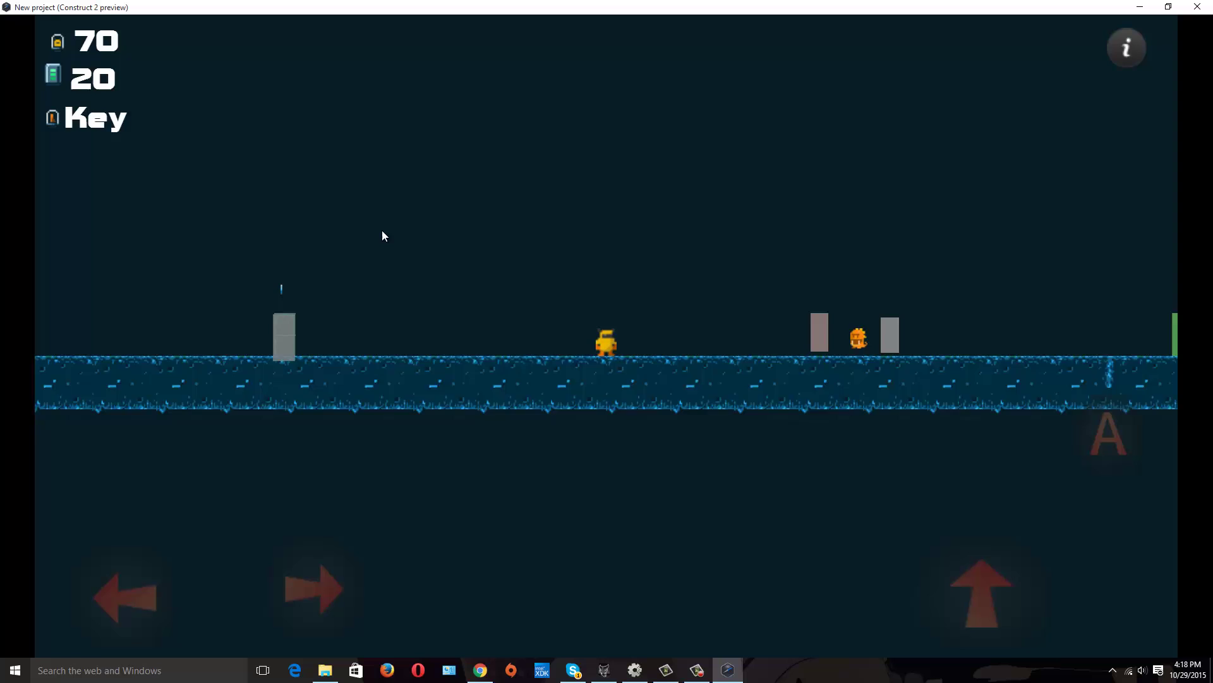
key("Up")
key("Right")
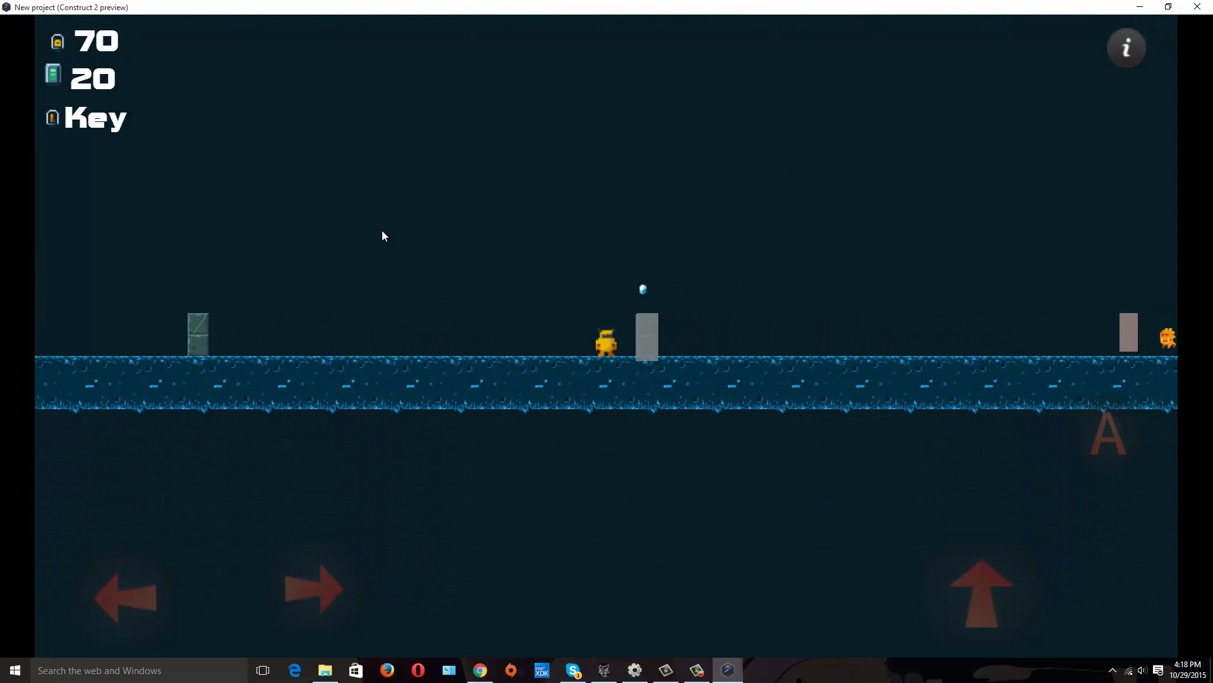
key("Up")
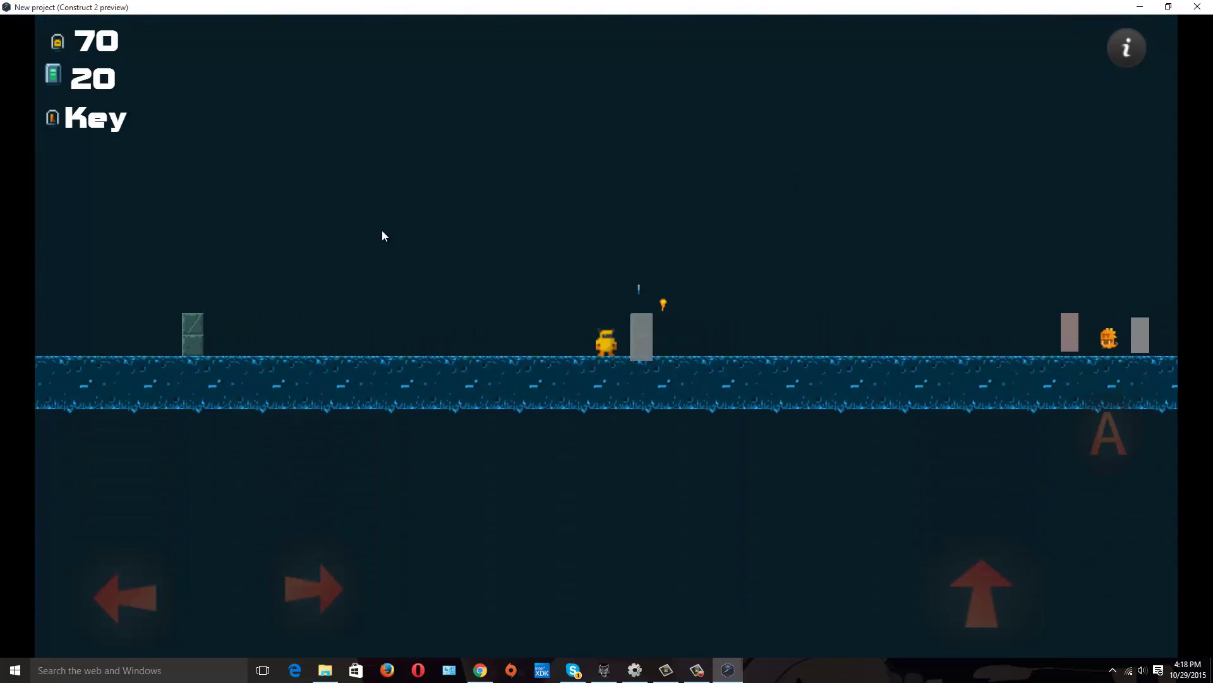
key("Up")
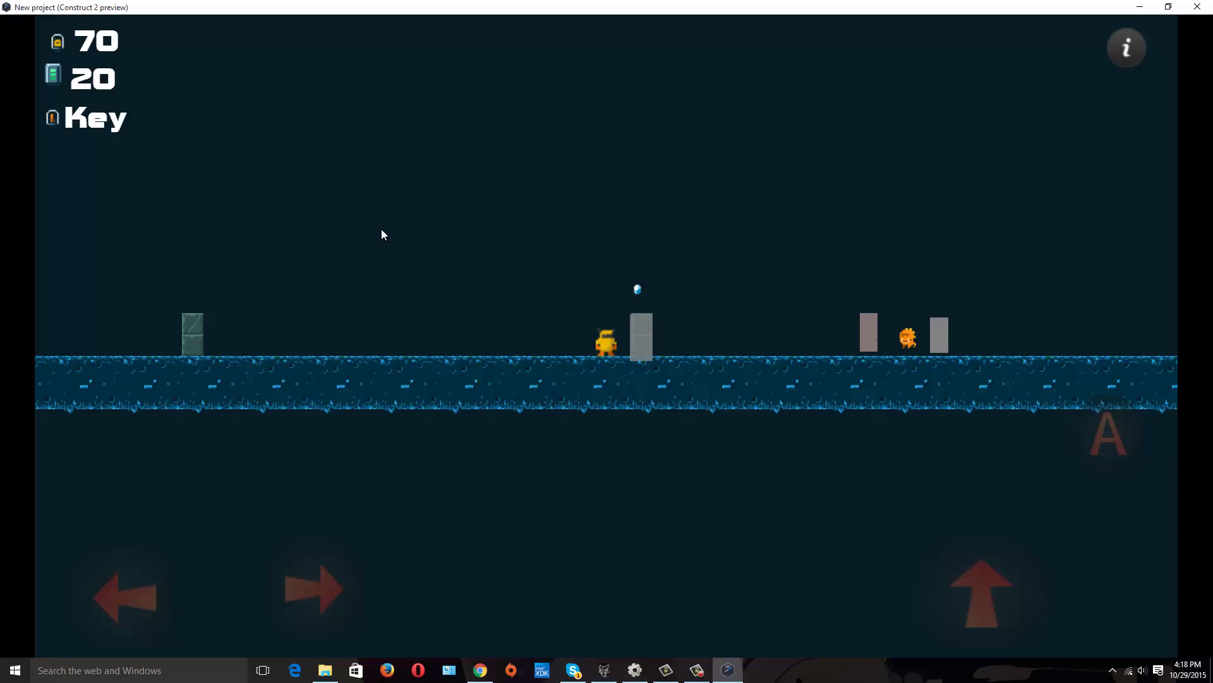
Cross over to the enemy's right side and jump around there to test its fire in that direction.
key("Right")
key("Up")
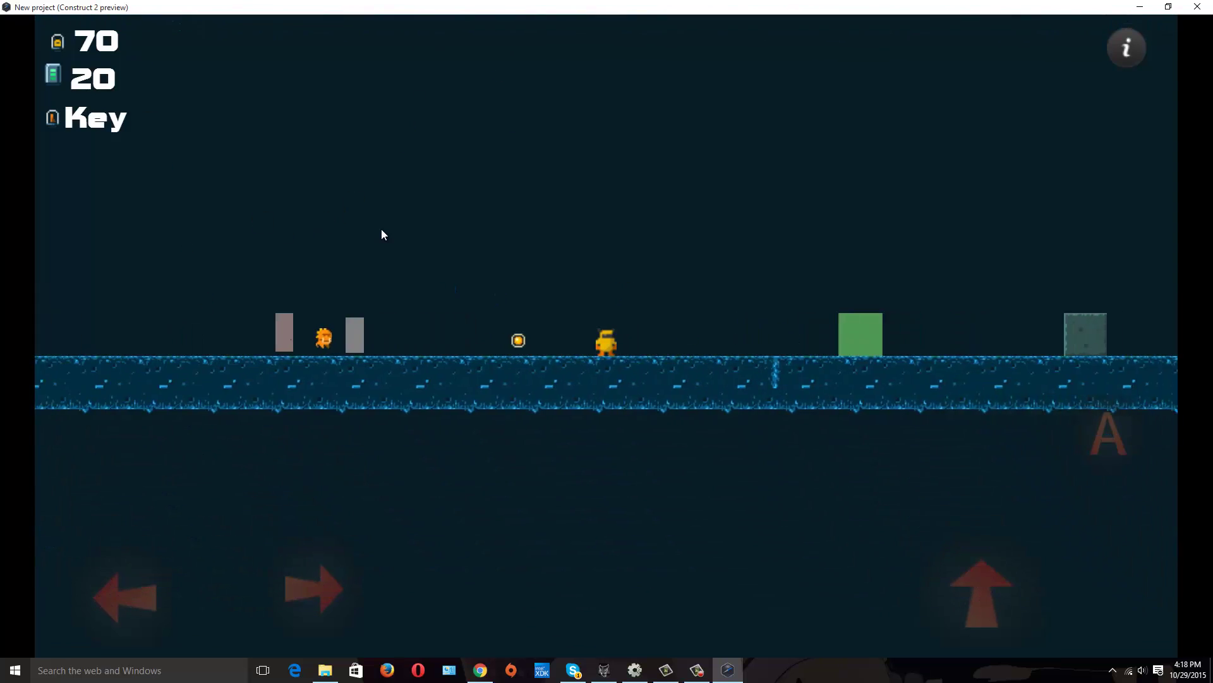
key("Left")
left_click(154, 586)
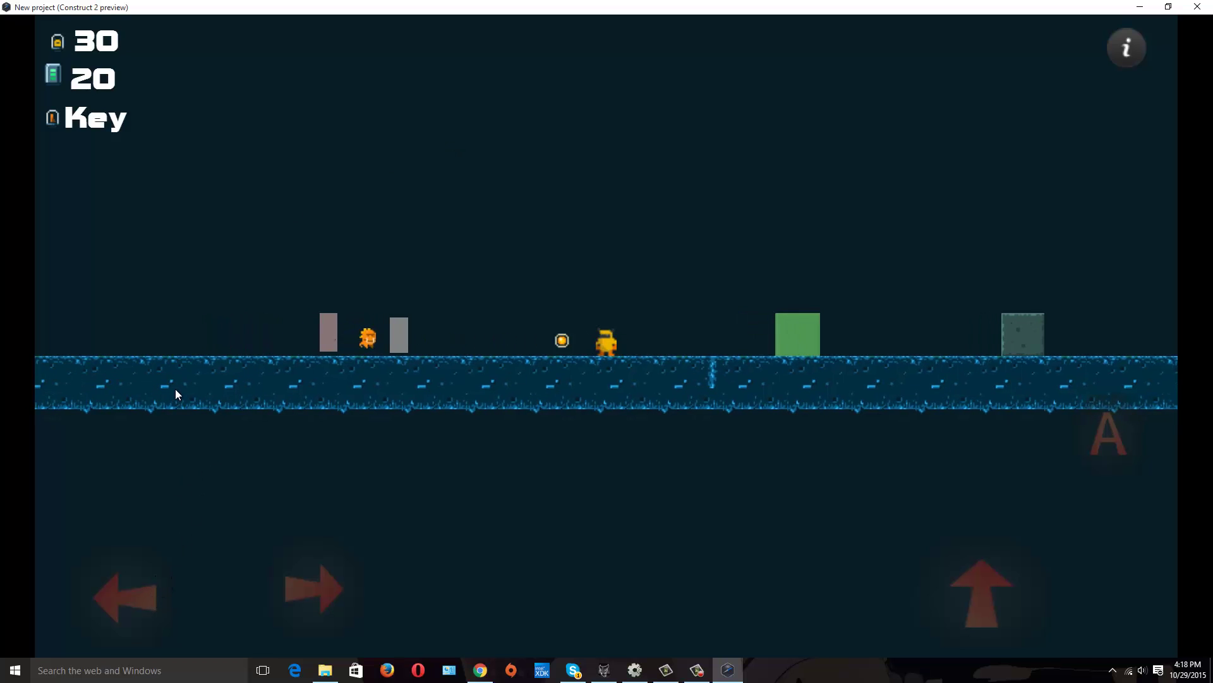
key("Right")
key("Up")
key("Left")
key("Up")
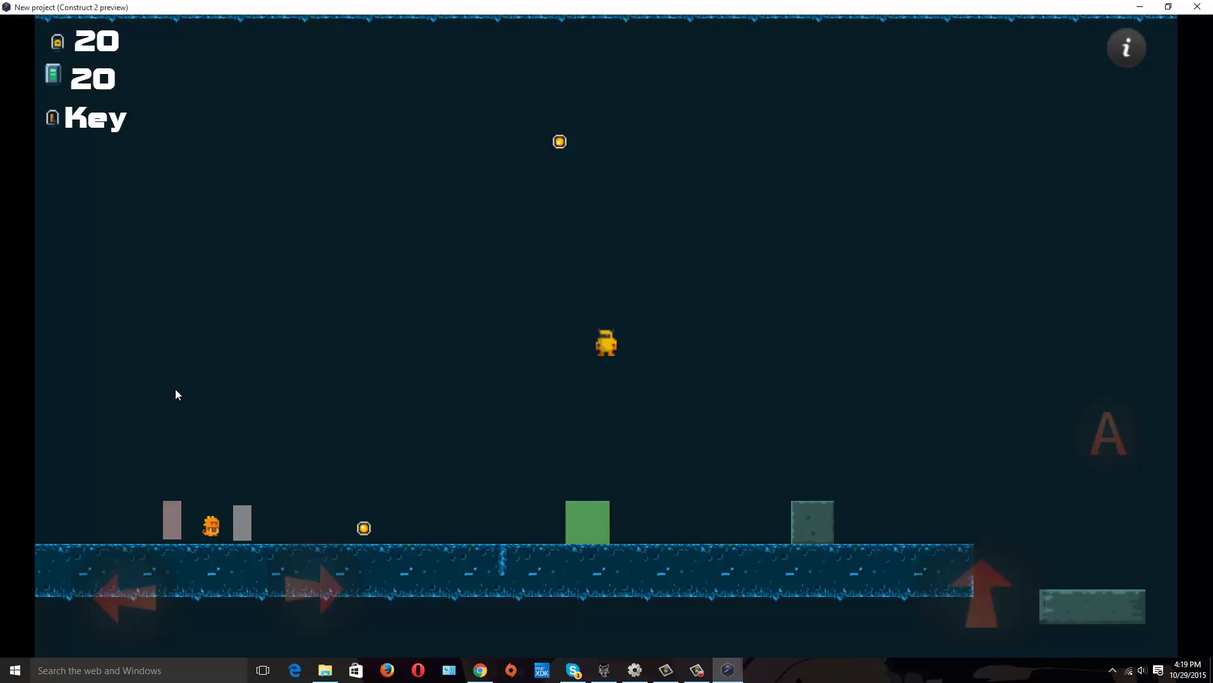
Shoot the patrolling enemy with the player's weapon until it is destroyed.
key("a")
key("a")
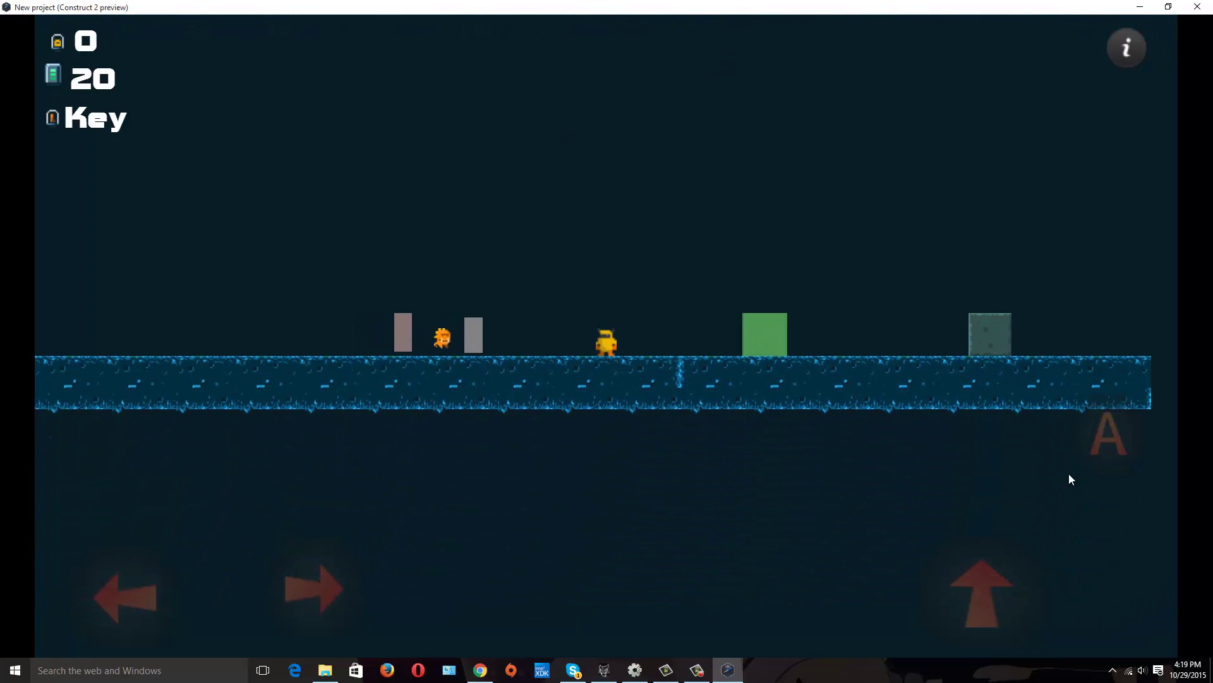
left_click(1109, 451)
left_click(1107, 447)
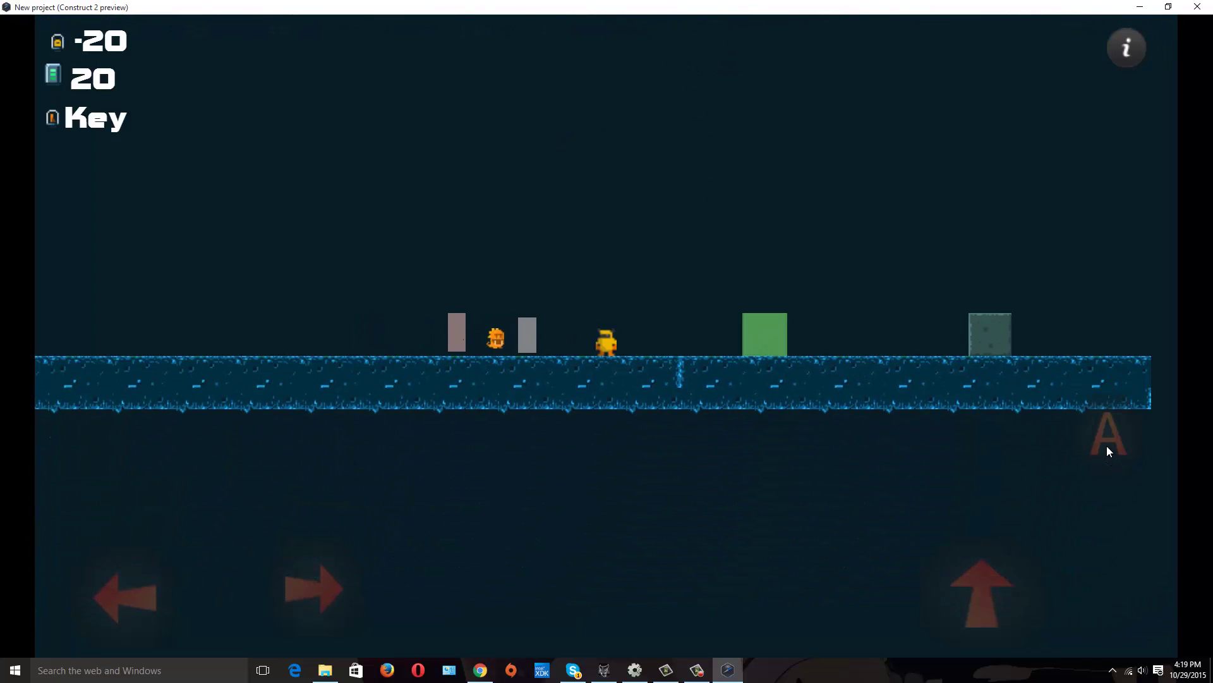
left_click(1107, 447)
left_click(1106, 447)
left_click(1106, 447)
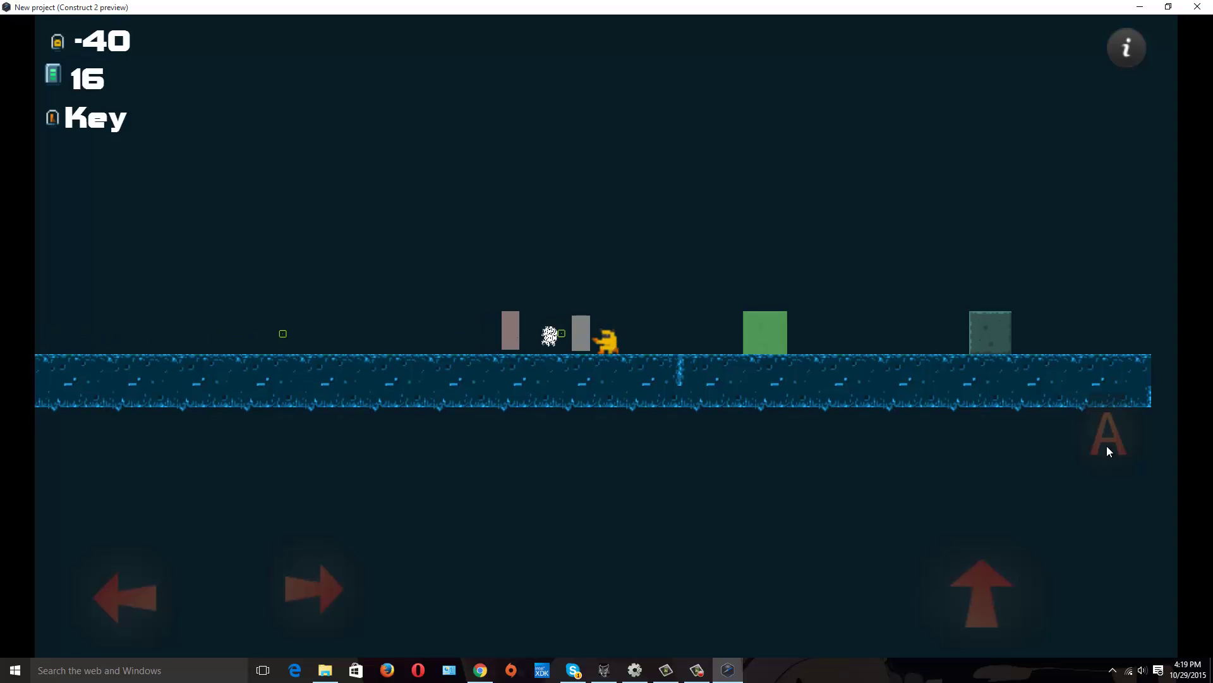
left_click(1106, 447)
Move the player across the level in both directions without the enemy, ending the preview when done.
key("Left")
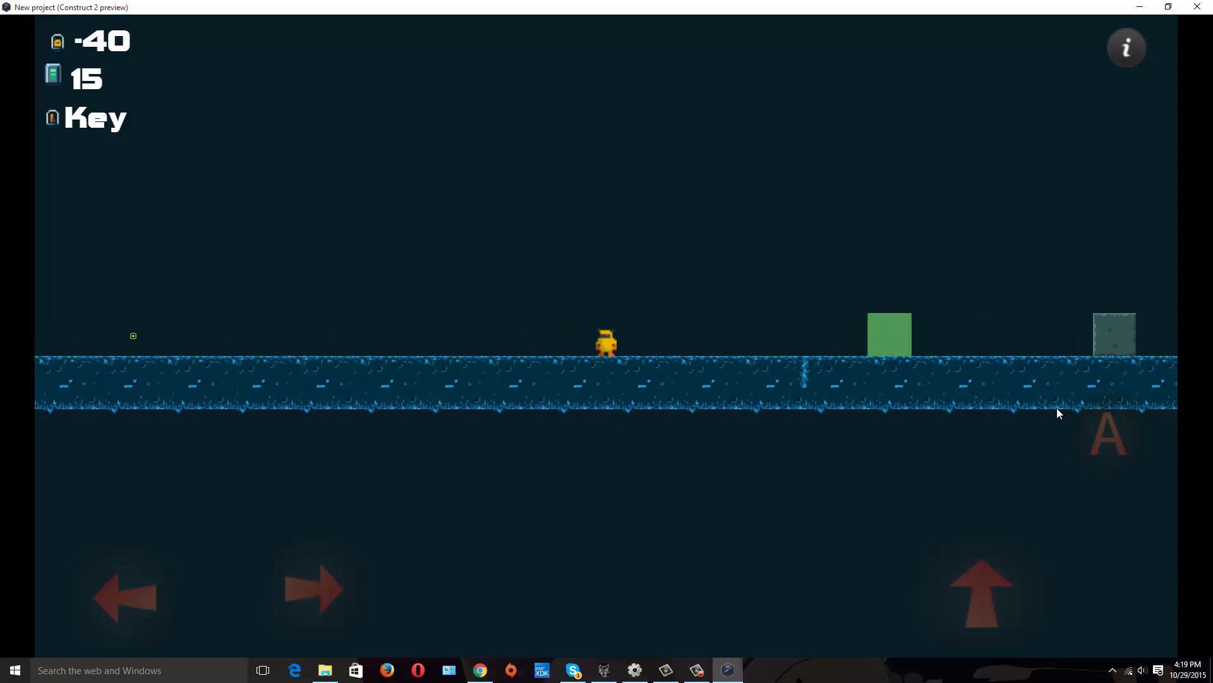
key("Up")
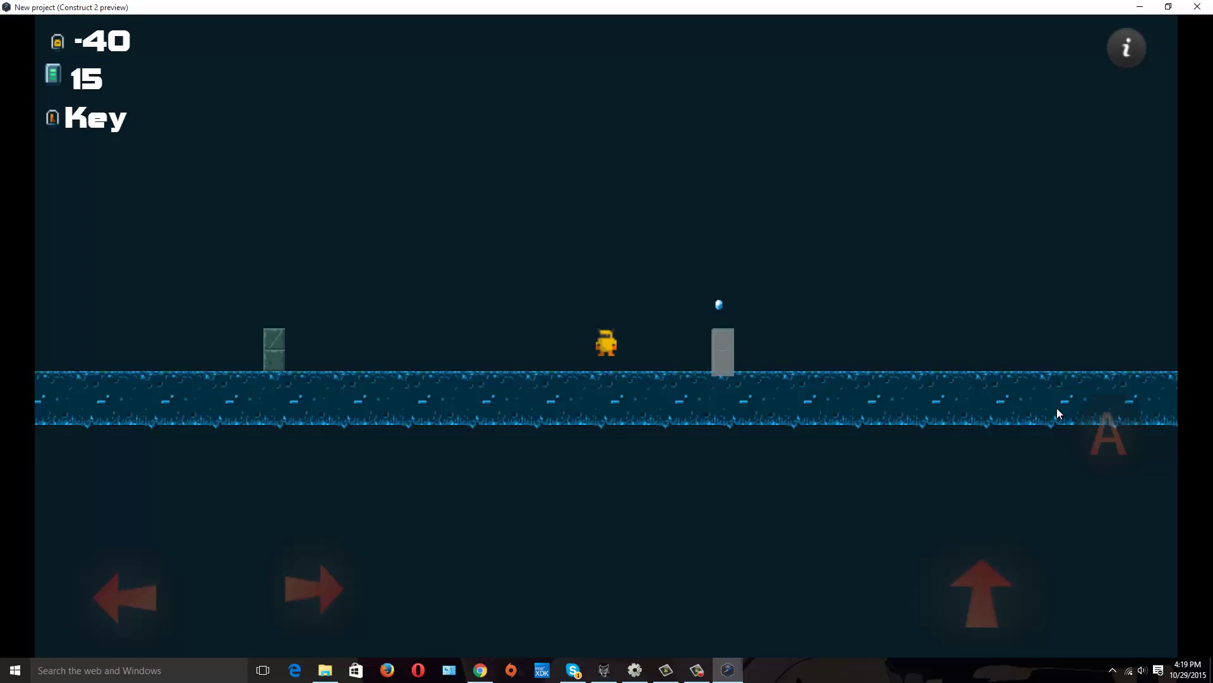
key("Right")
key("Up")
key("Up")
key("Right")
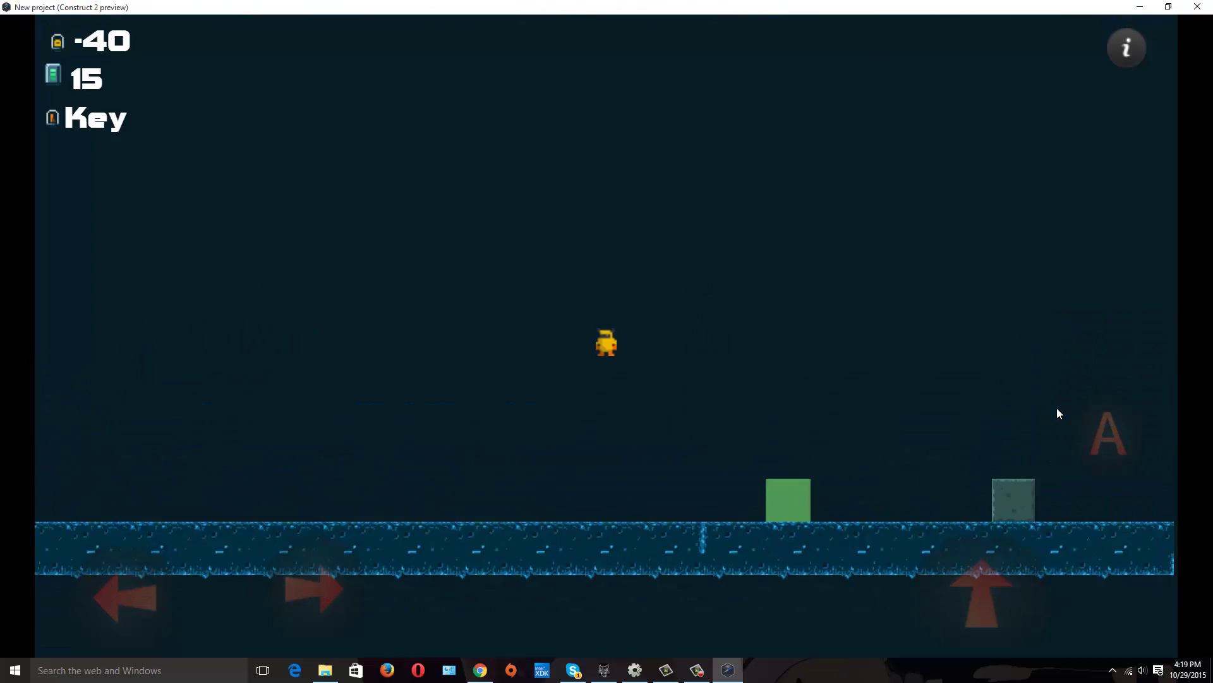
key("Up")
key("Up")
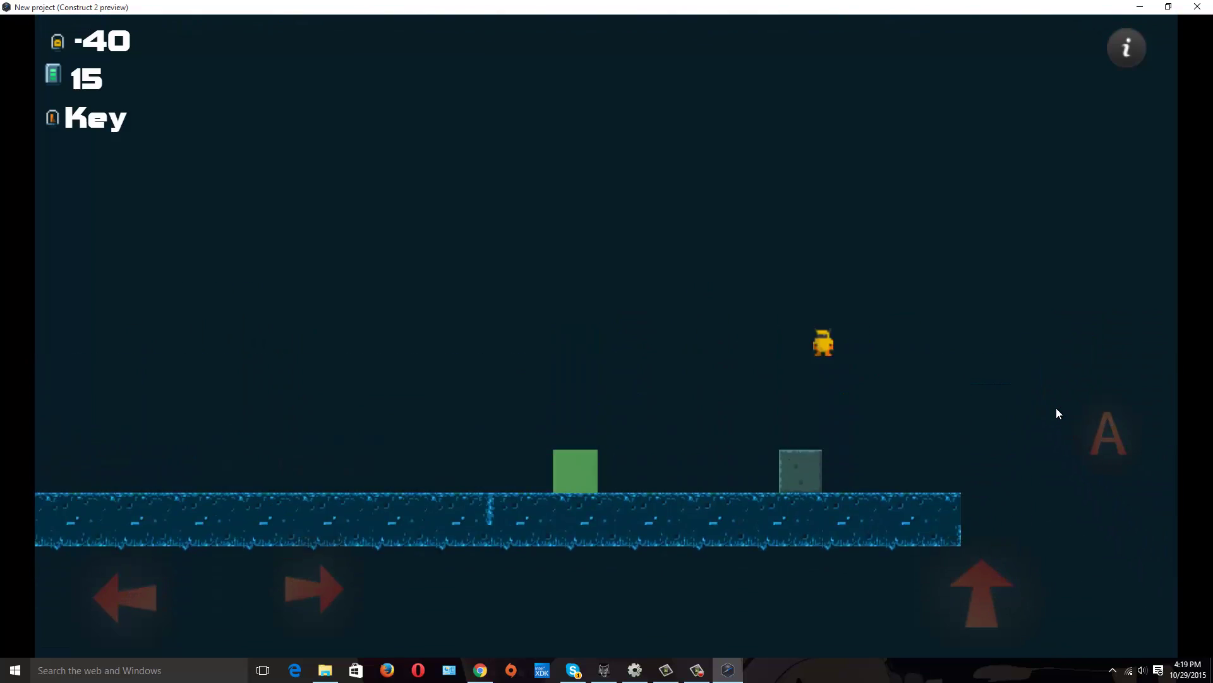
key("Left")
key("Up")
key("Left")
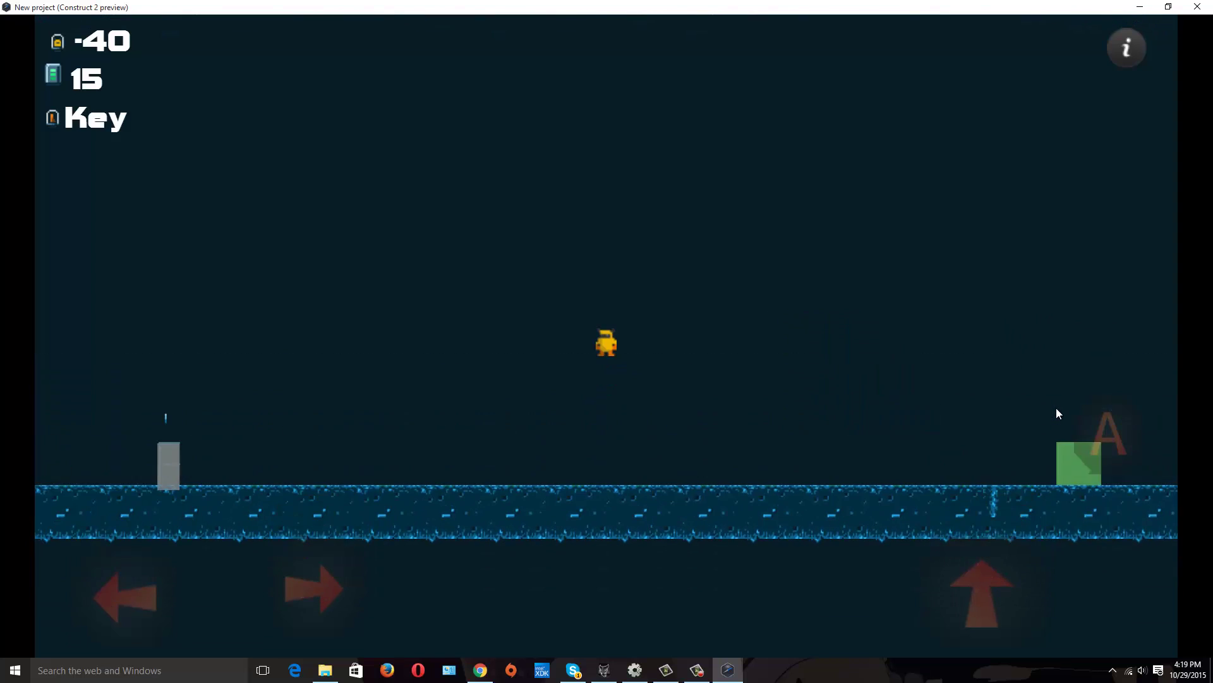
left_click(1196, 9)
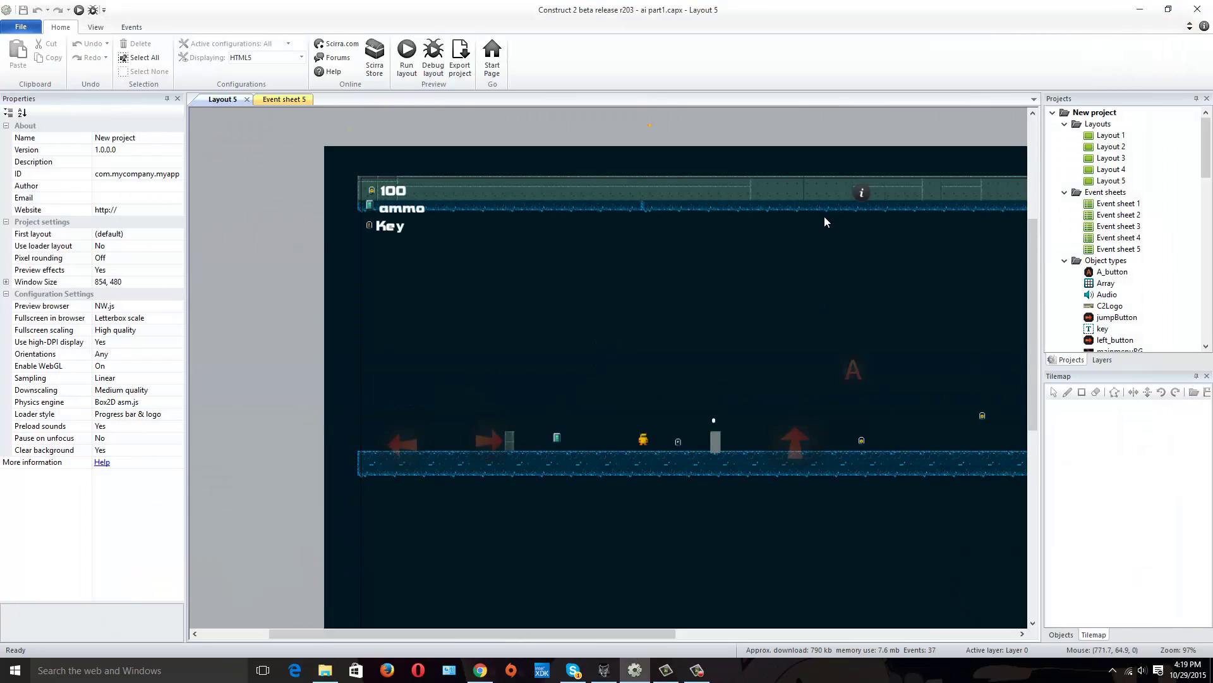
Examine the line-of-sight conditions, one-second intervals and bullet-spawning actions under the enemy ai comment in Event sheet 5.
left_click(293, 102)
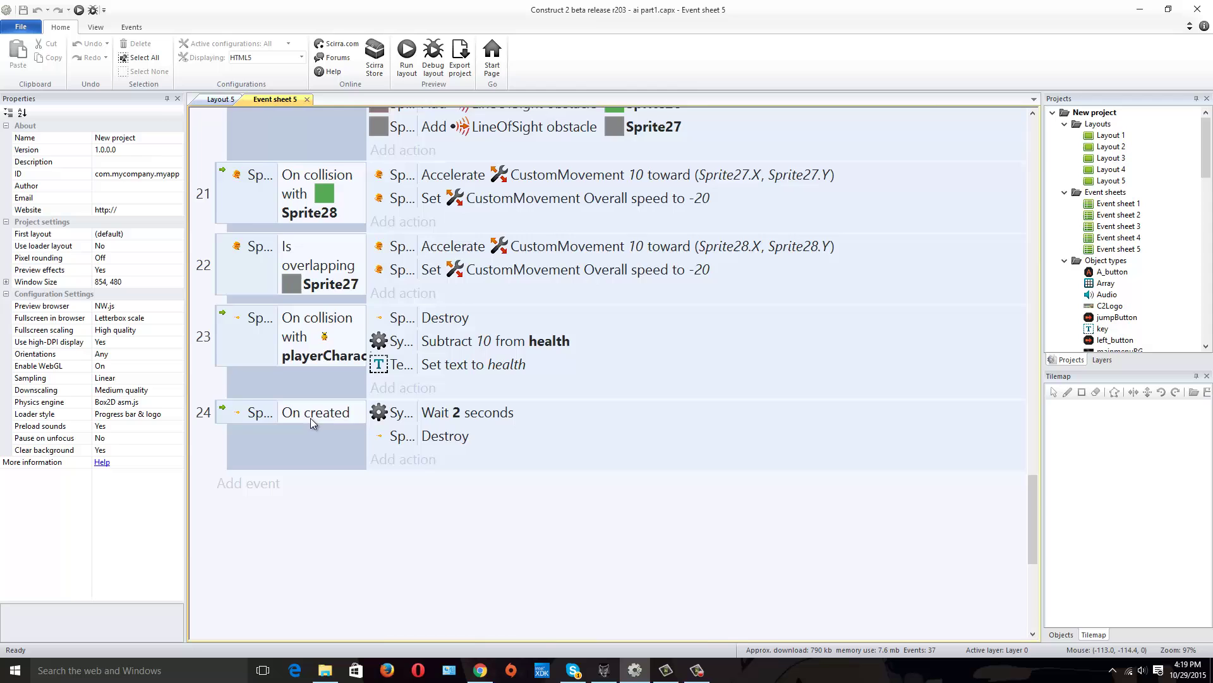
scroll(309, 418, "up", 5)
scroll(286, 361, "up", 3)
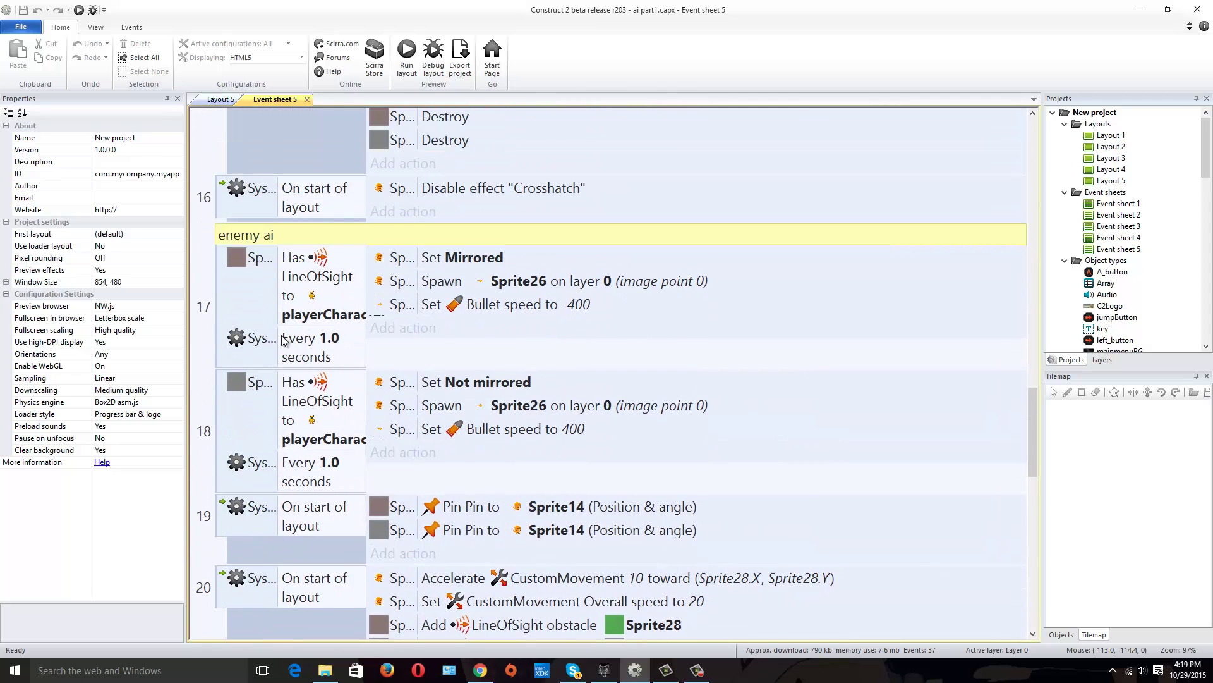
left_click(258, 309)
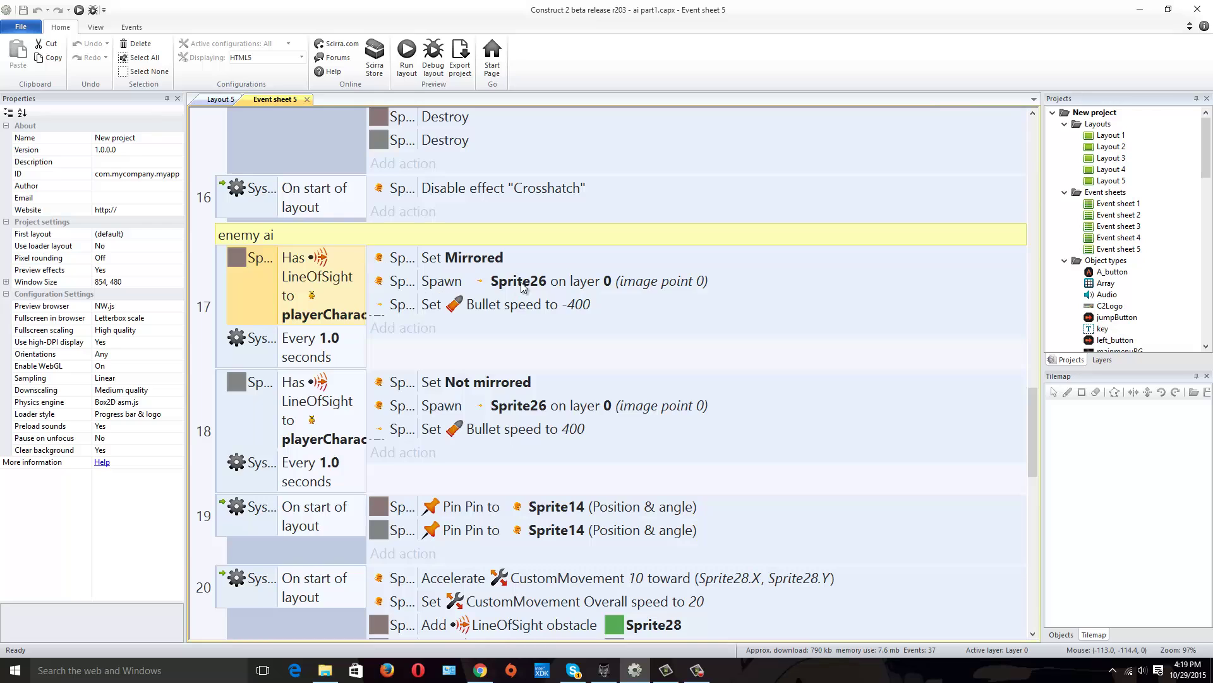
scroll(514, 300, "down", 3)
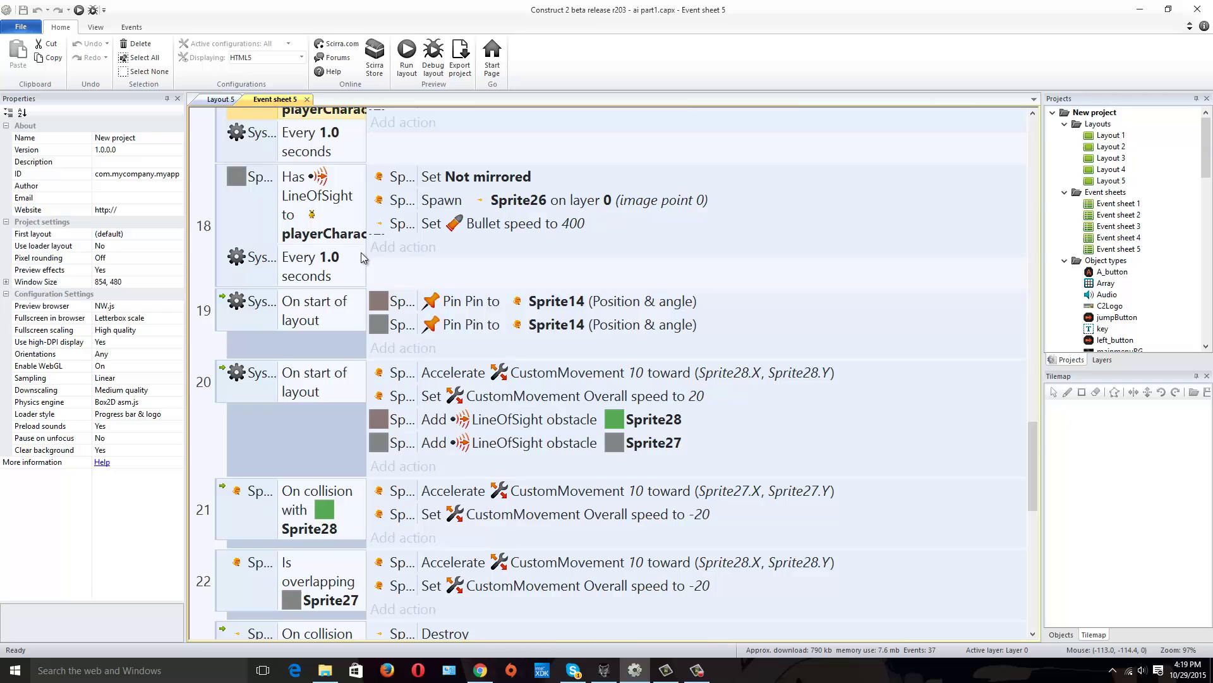
left_click(336, 273)
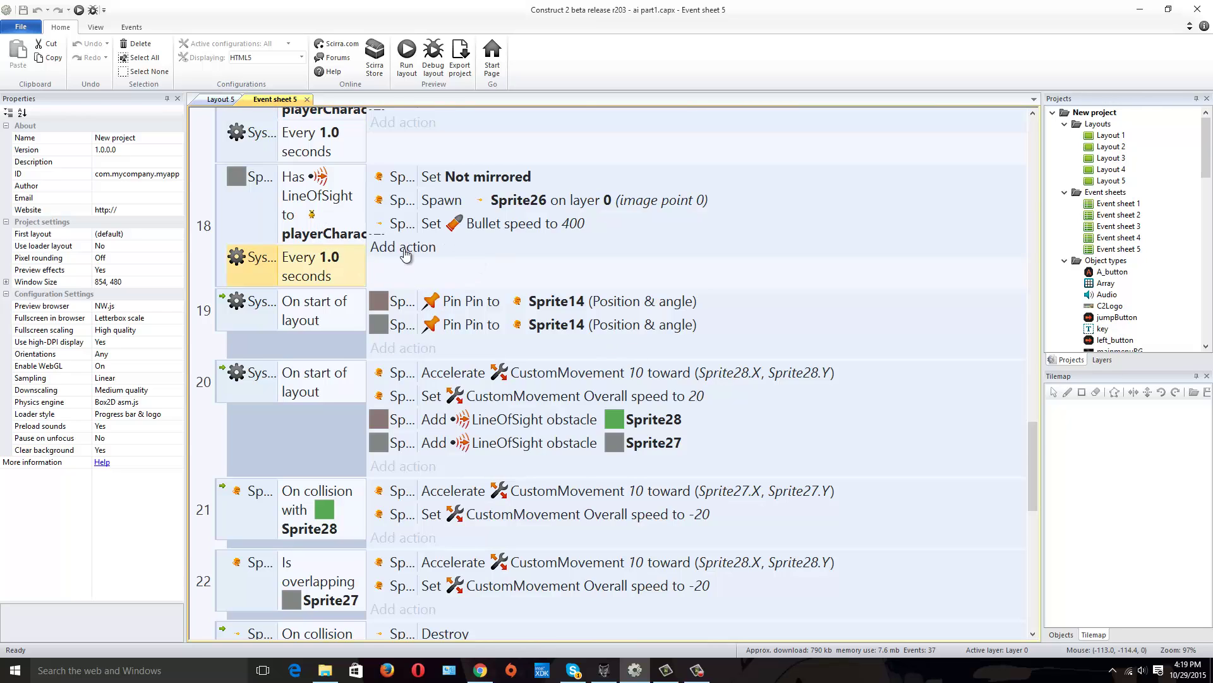
scroll(404, 294, "up", 2)
left_click(349, 243)
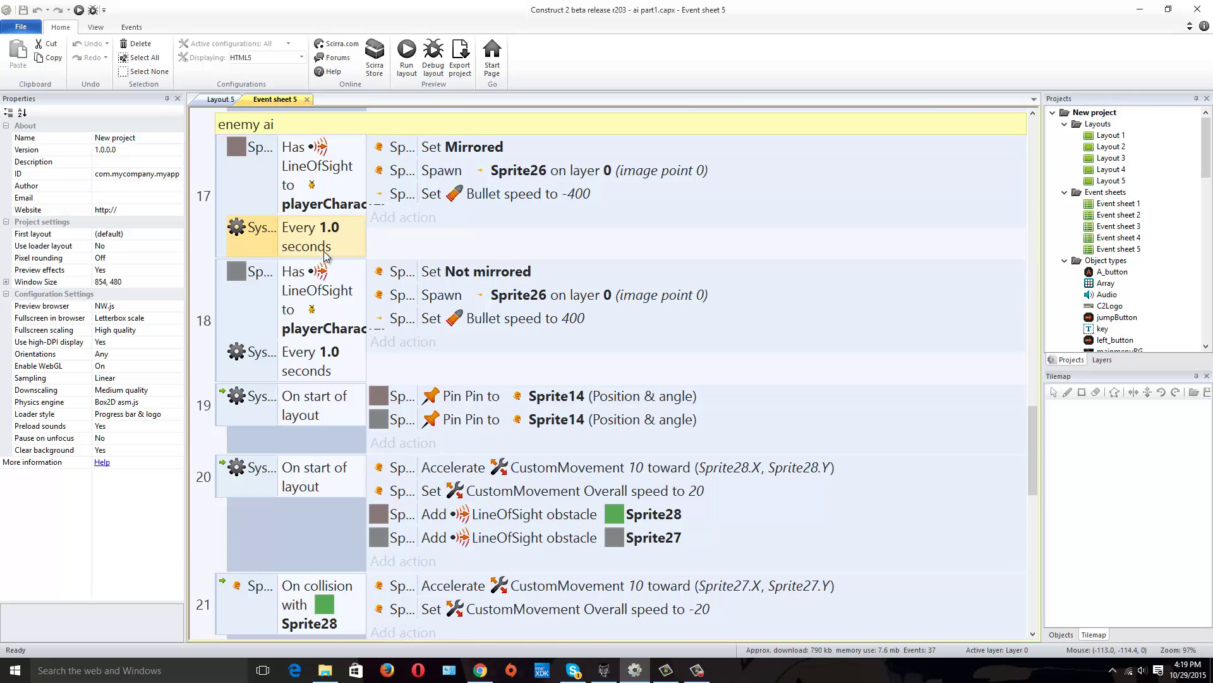
scroll(324, 253, "up", 1)
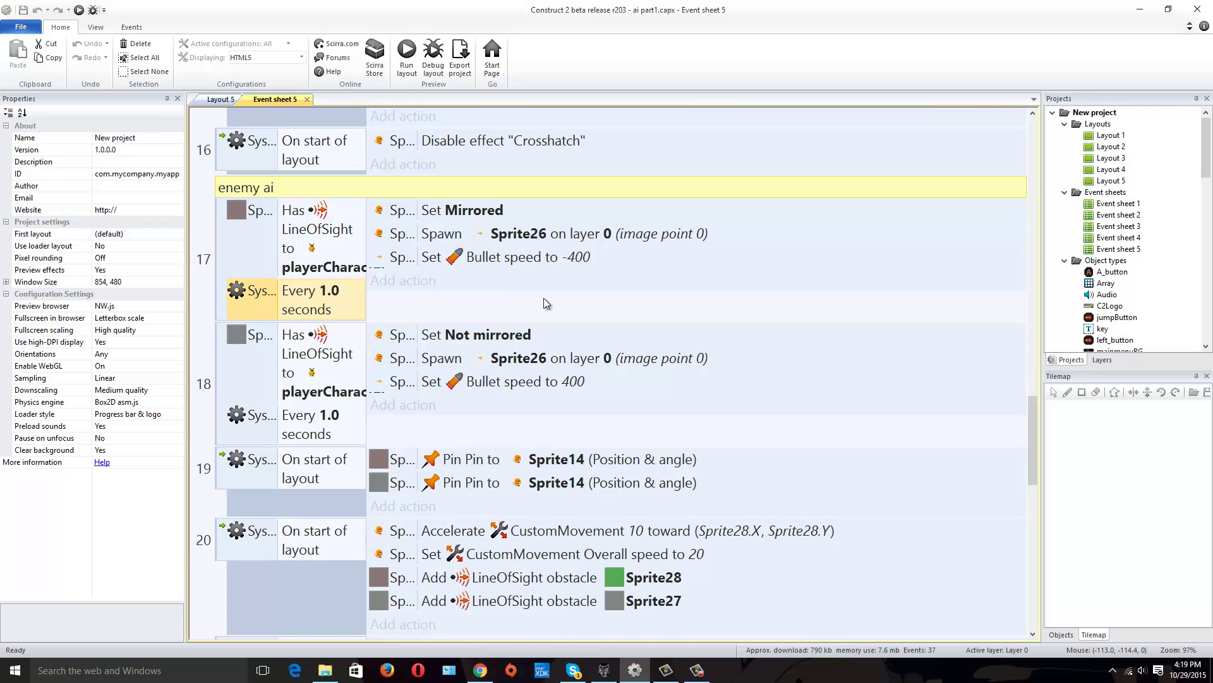
Examine the start-of-layout event that pins the two sight sprites to Sprite14, then return to Layout 5.
scroll(547, 304, "down", 3)
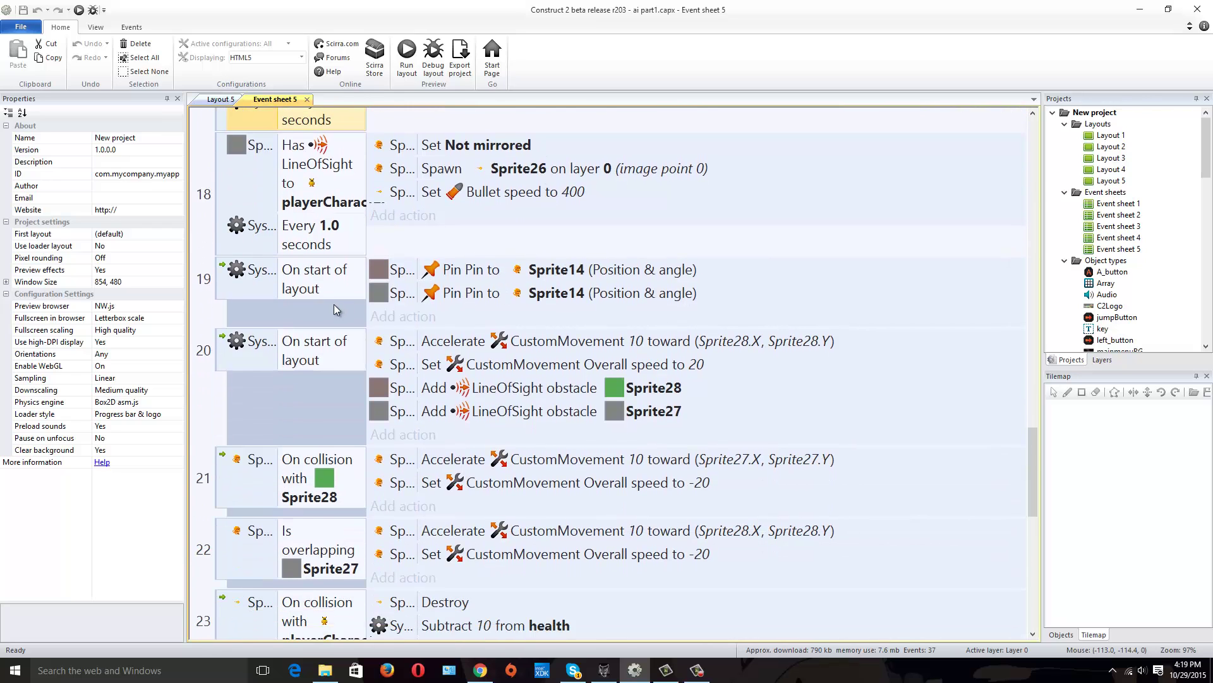
left_click(331, 275)
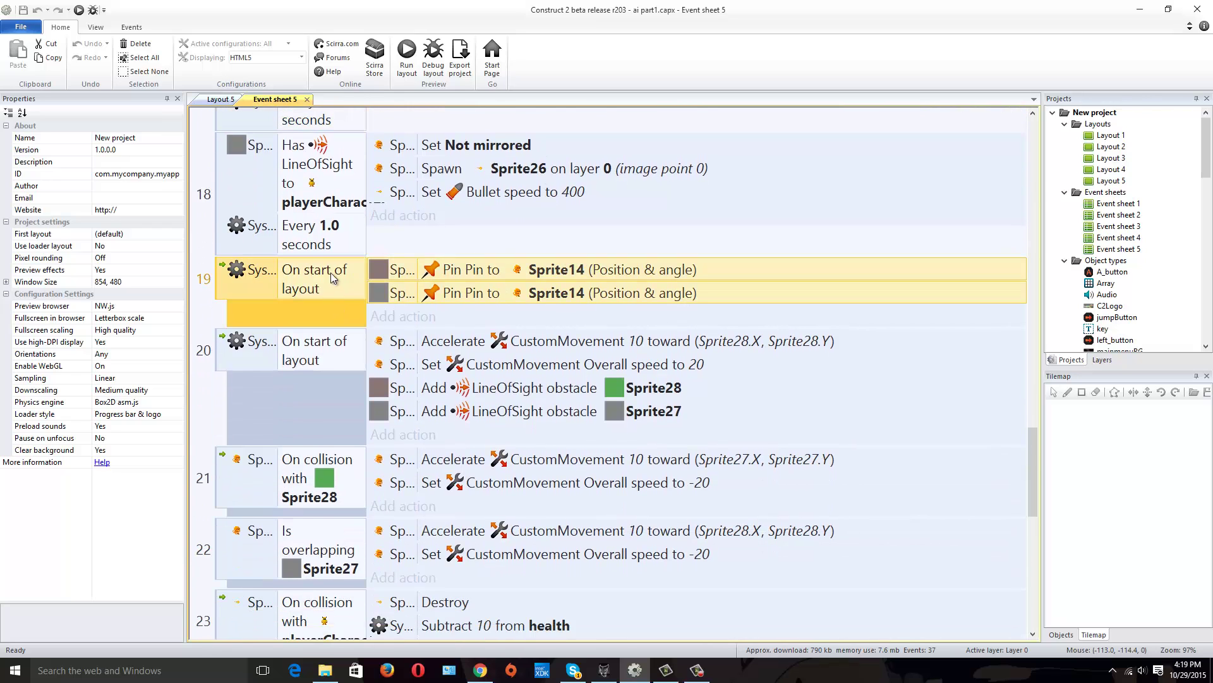
left_click(392, 270)
left_click(390, 293)
left_click(221, 101)
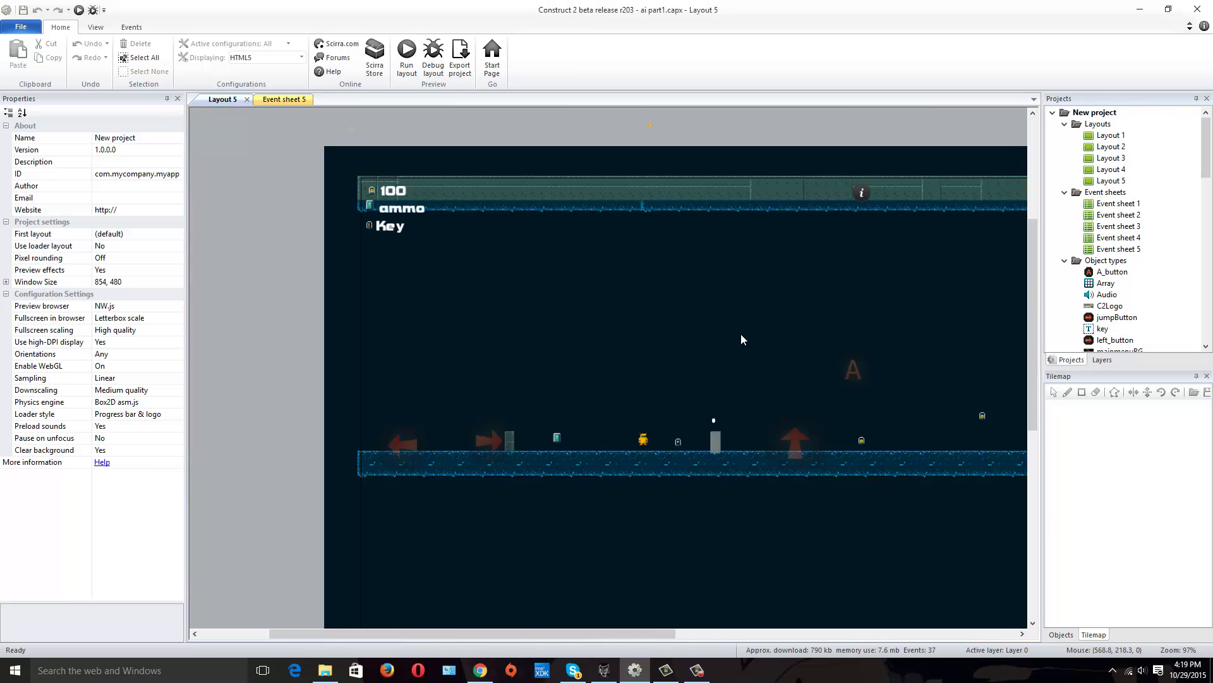
Inspect the two sight sprites on either side of the enemy in Layout 5.
left_click_drag(661, 634, 783, 456)
left_click(787, 442)
left_click(818, 441)
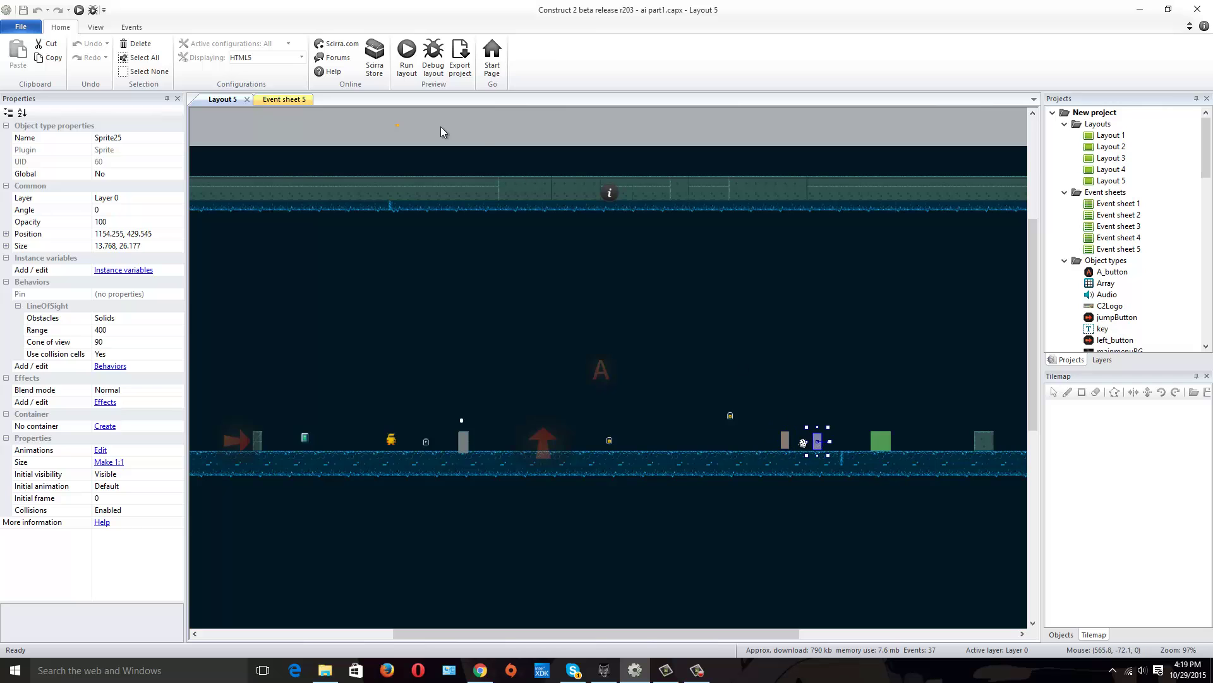
Examine the enemy's patrol movement events in Event sheet 5, checking boundary sprites Sprite28 and Sprite27 in Layout 5.
left_click(284, 99)
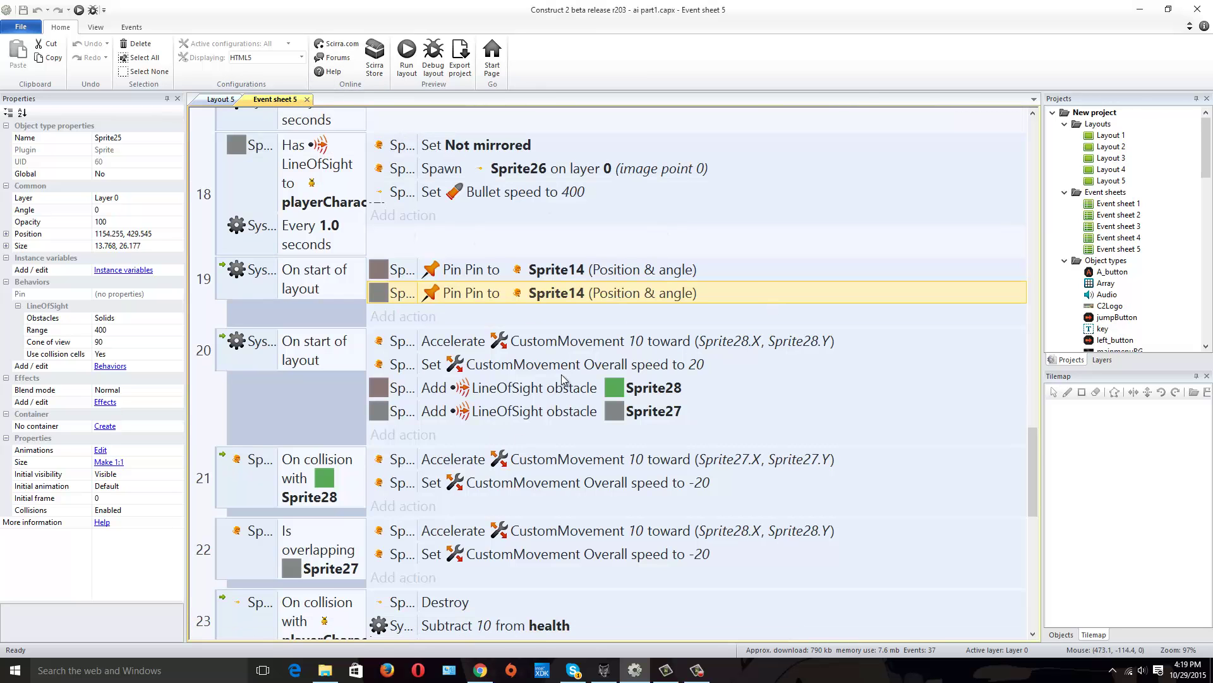
scroll(407, 353, "down", 5)
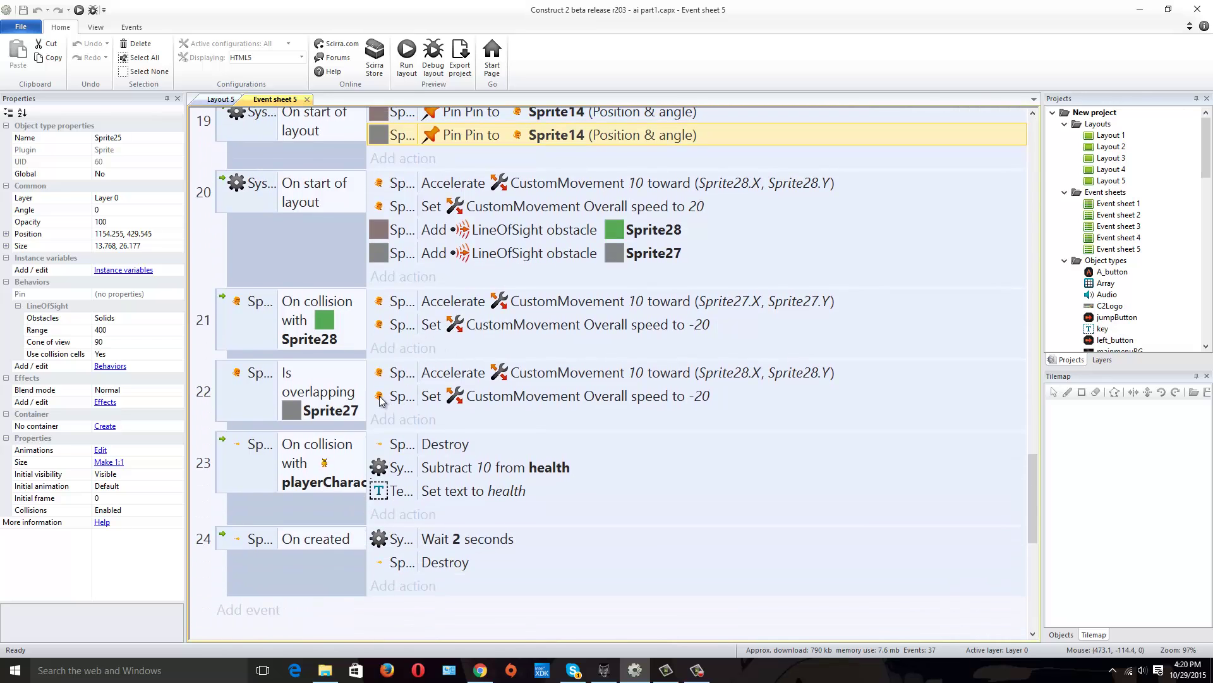
key("ctrl+Tab")
left_click(881, 442)
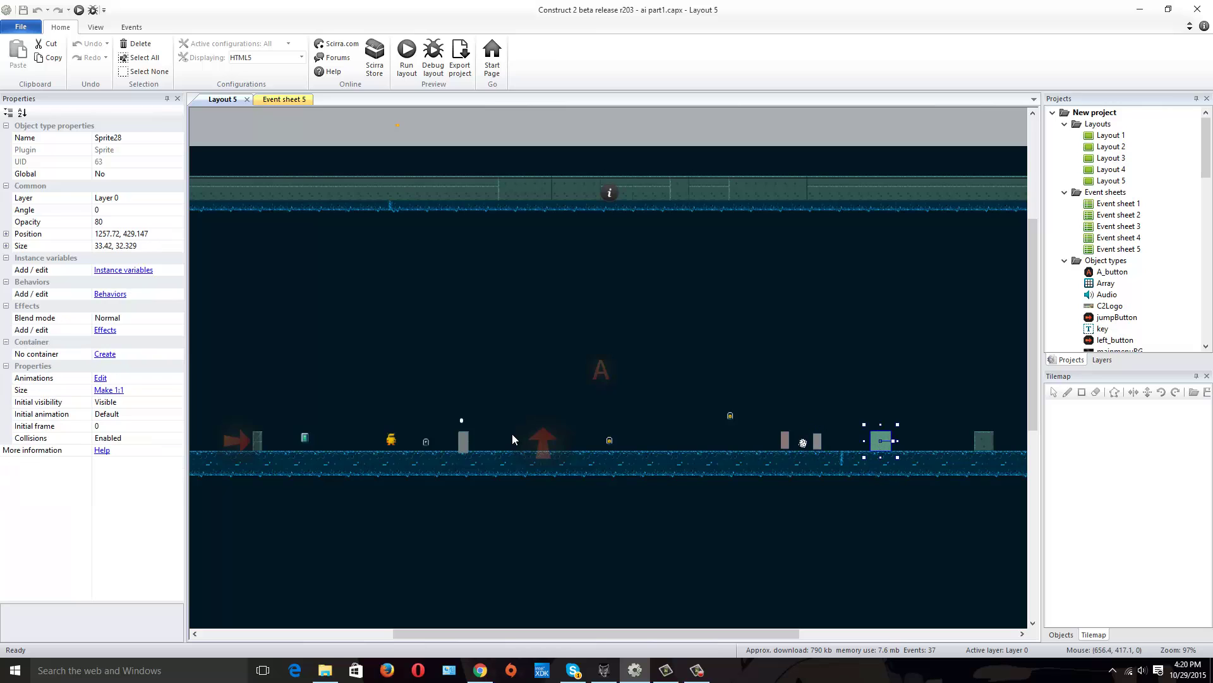
left_click(464, 447)
left_click(284, 99)
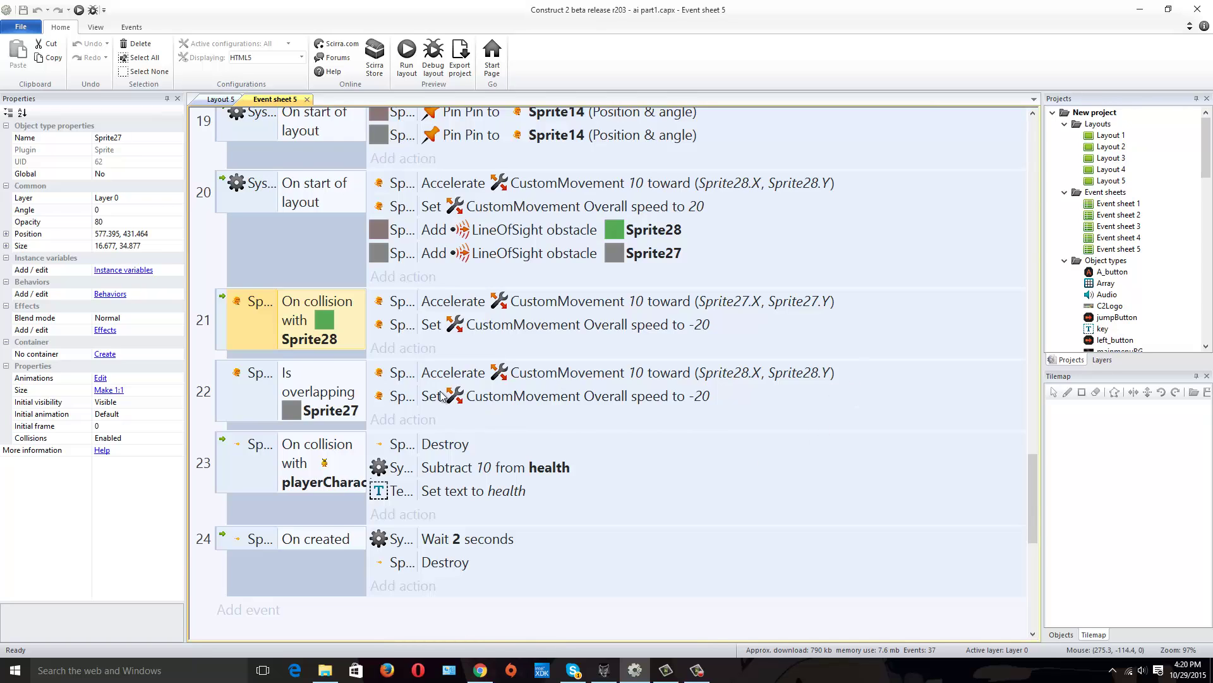
Review Sprite14's behaviors and the available movement behaviors from Layout 5, closing the dialogs without adding any.
left_click(226, 102)
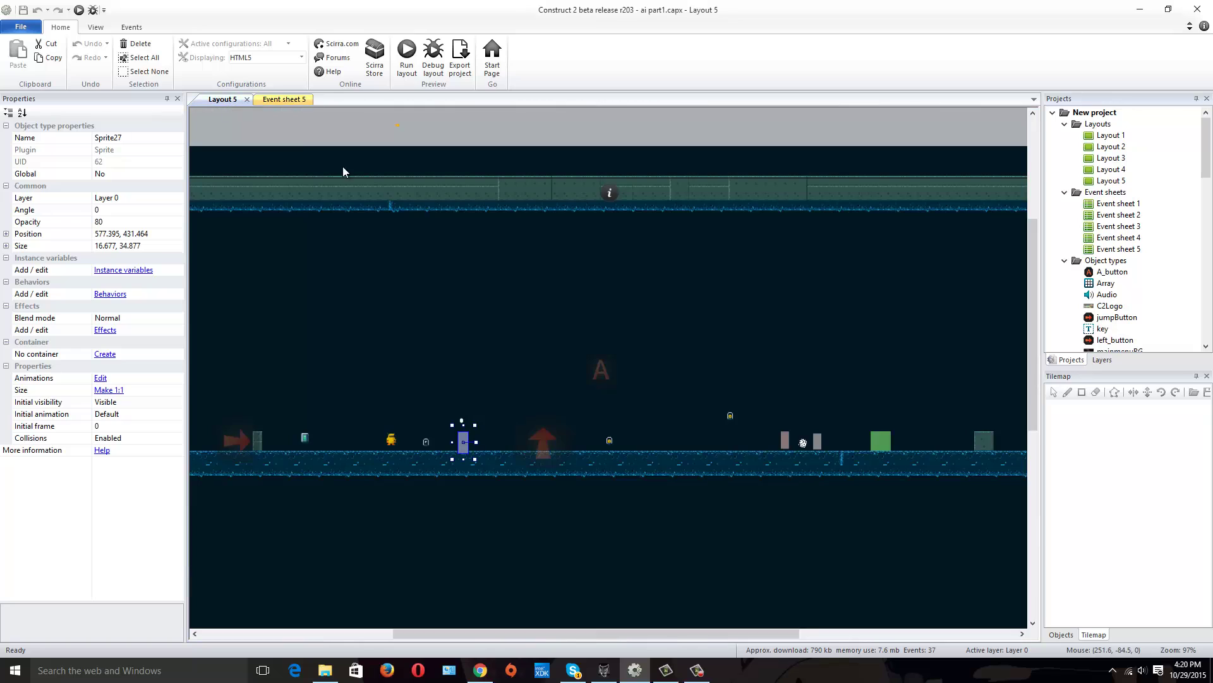
right_click(608, 316)
left_click(561, 432)
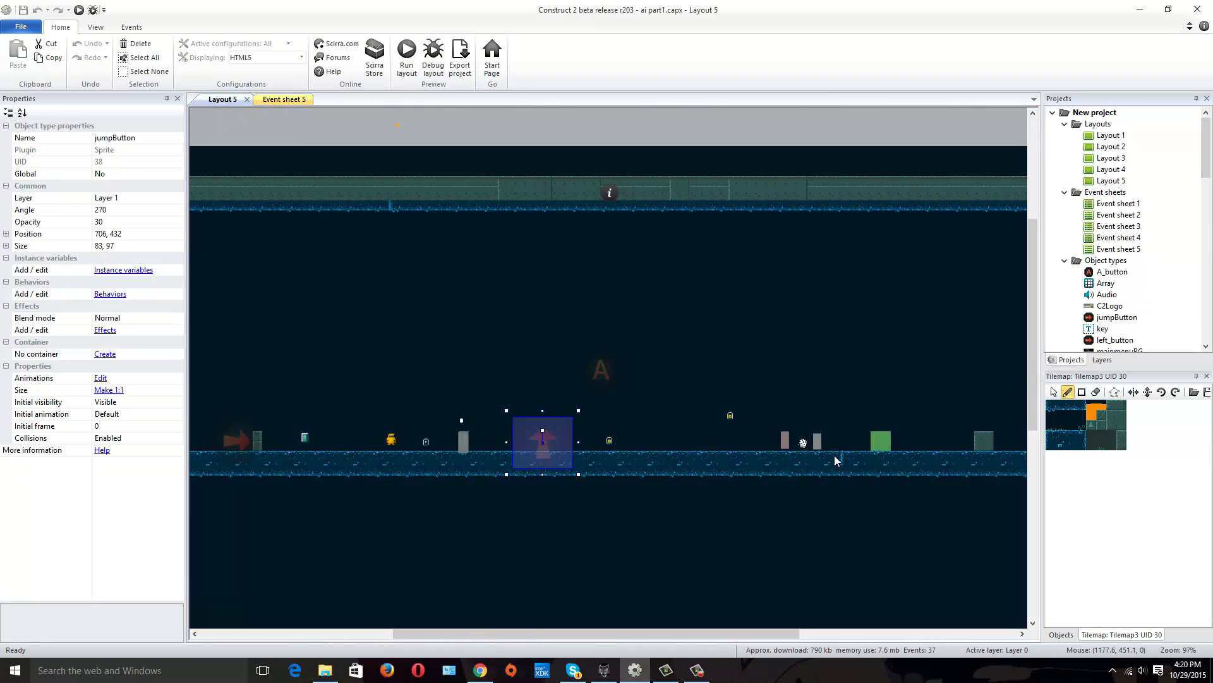
left_click(805, 444)
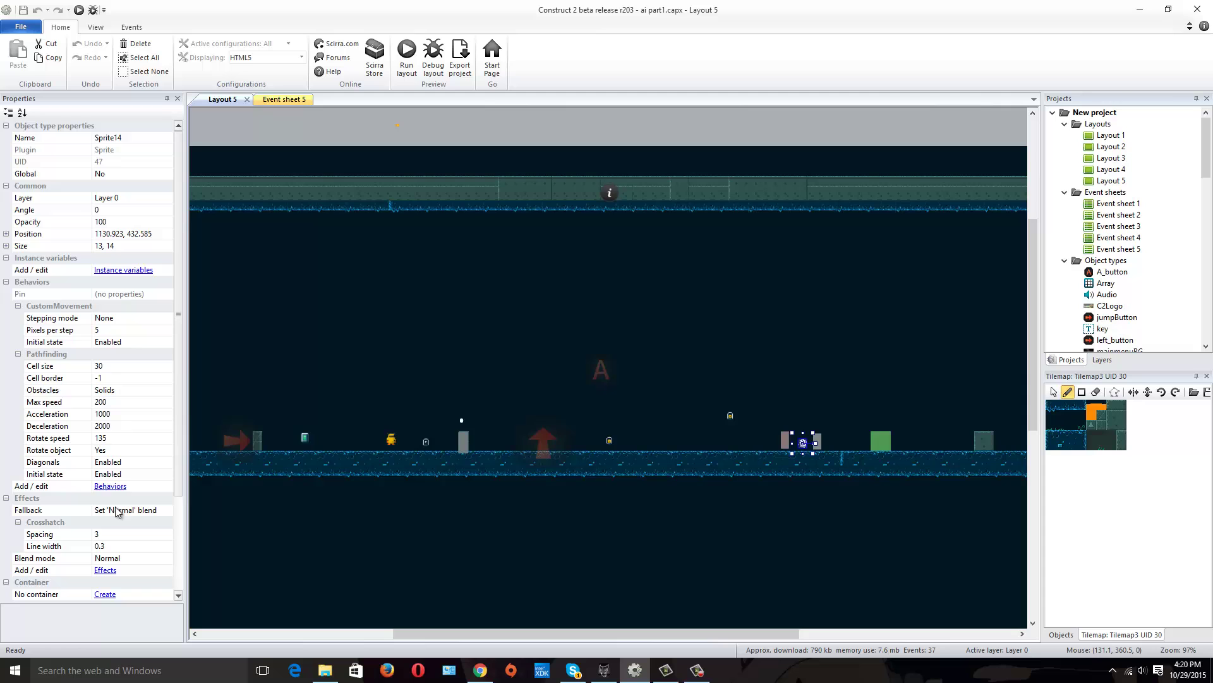
left_click(110, 486)
left_click(413, 210)
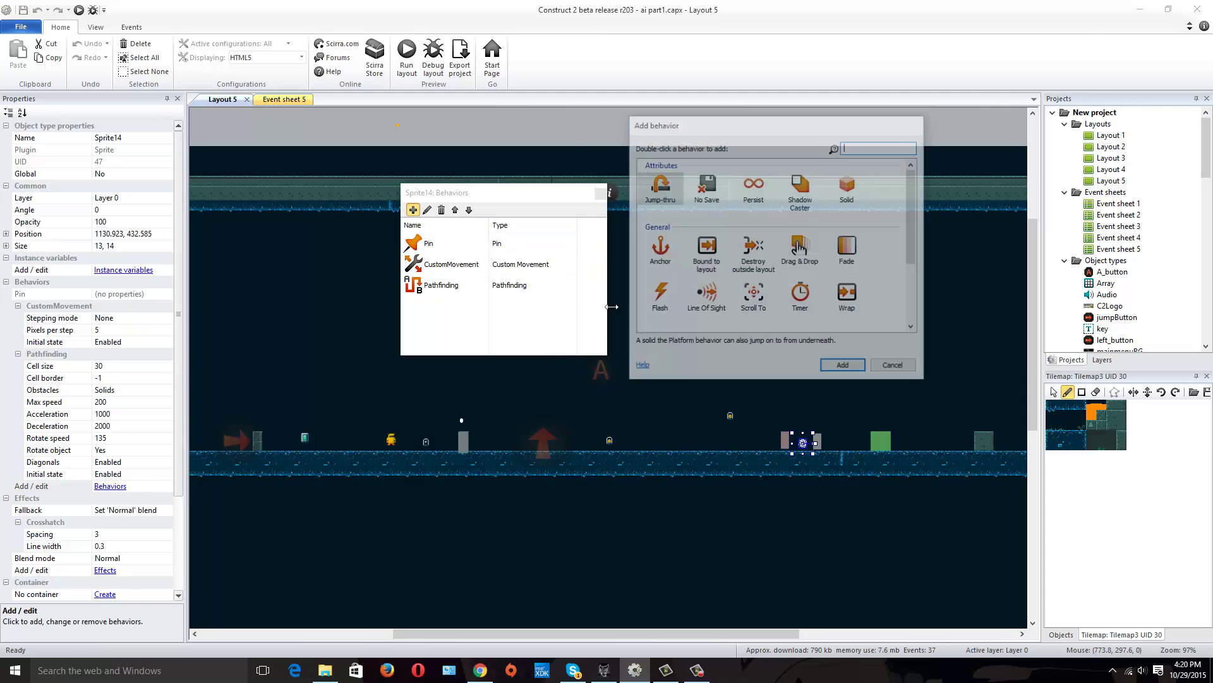
left_click(806, 307)
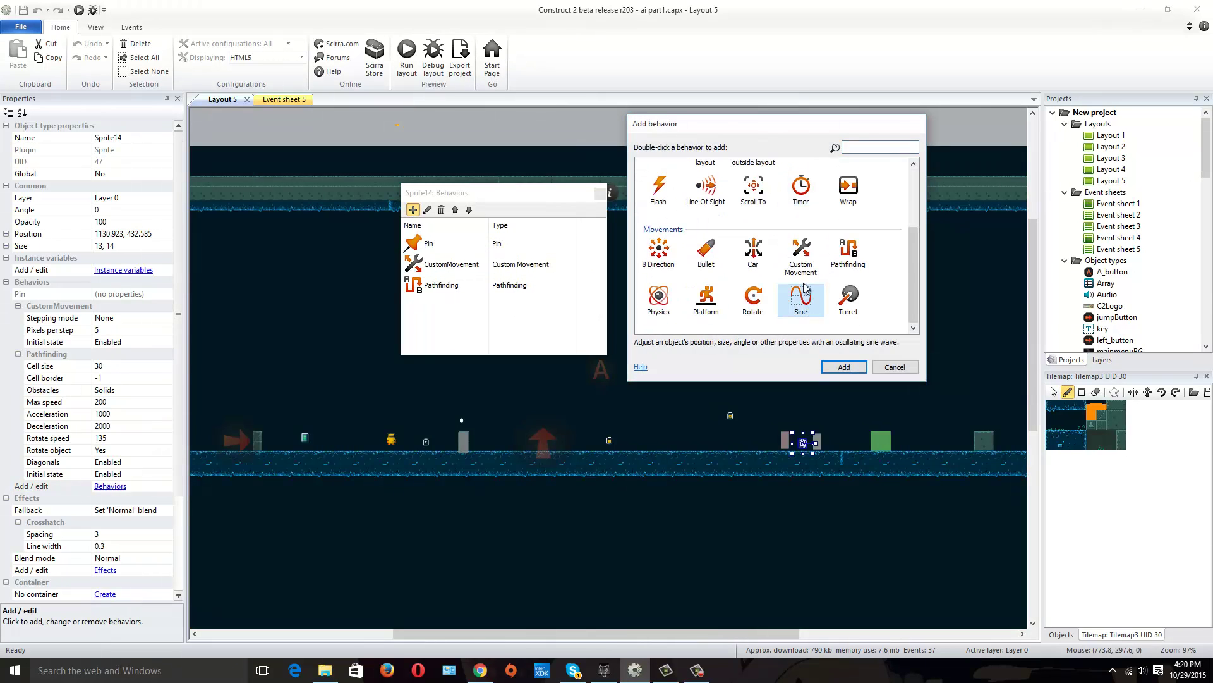
left_click(895, 367)
left_click(601, 194)
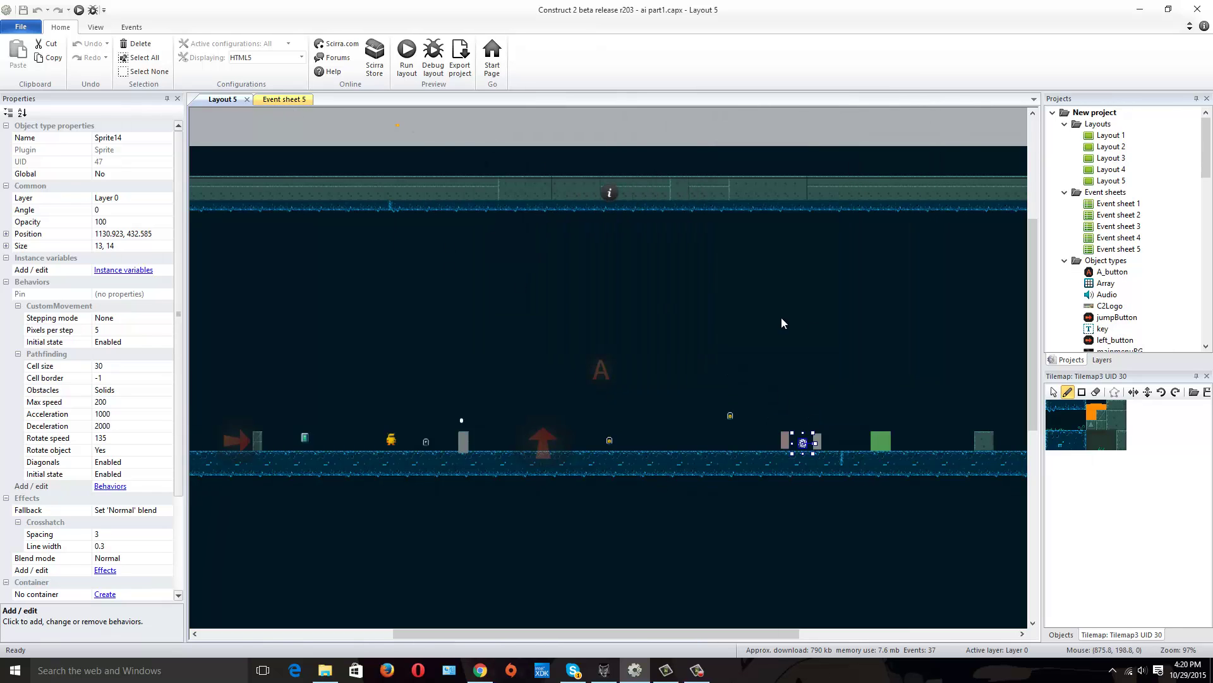
Examine the event in Event sheet 5 that destroys the enemy bullet, subtracts 10 from health and updates the health text on player collision.
left_click(278, 99)
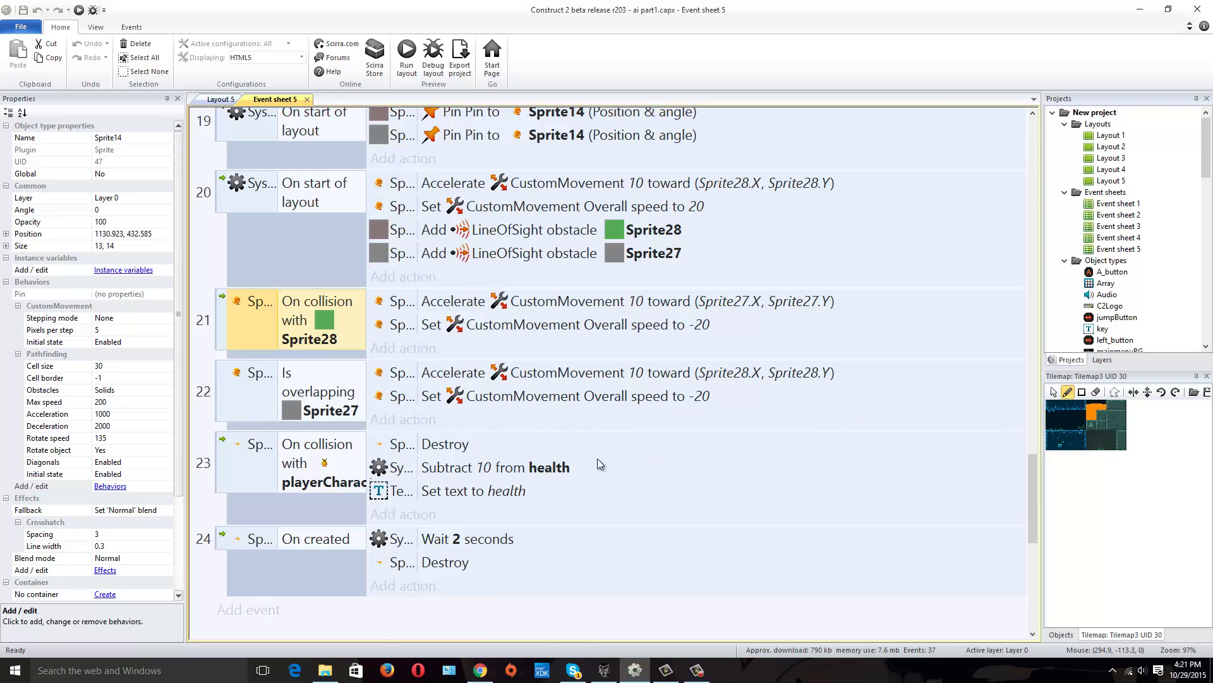
scroll(475, 349, "down", 1)
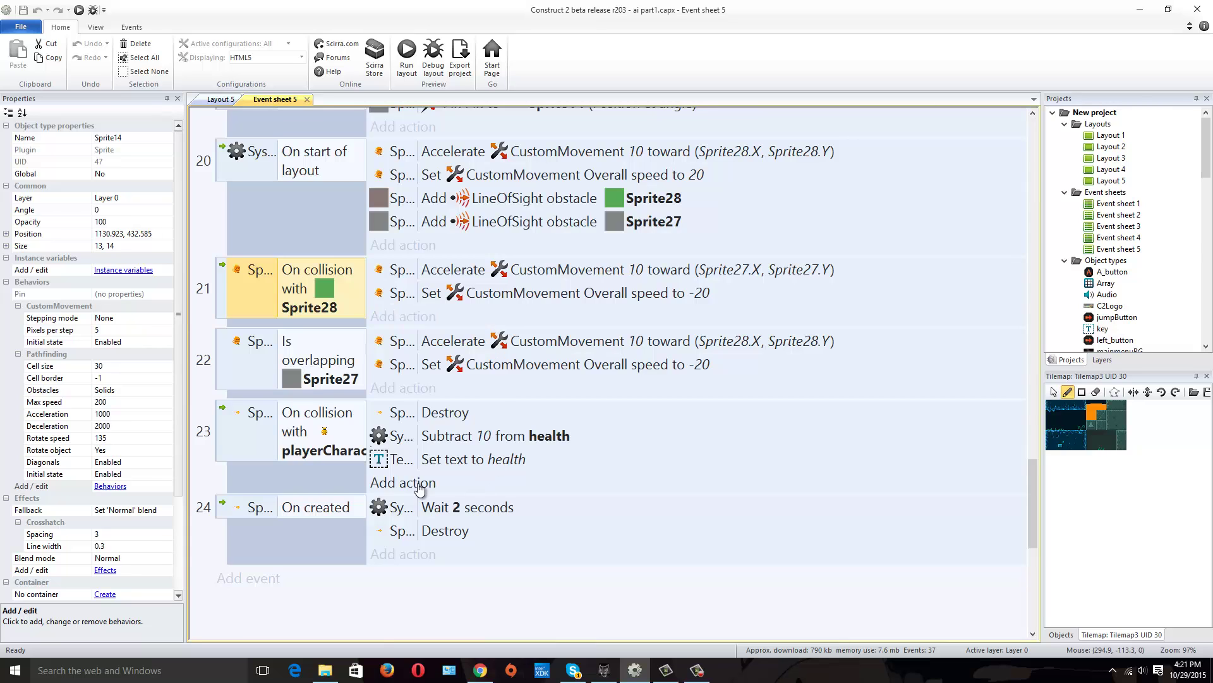
scroll(346, 436, "down", 1)
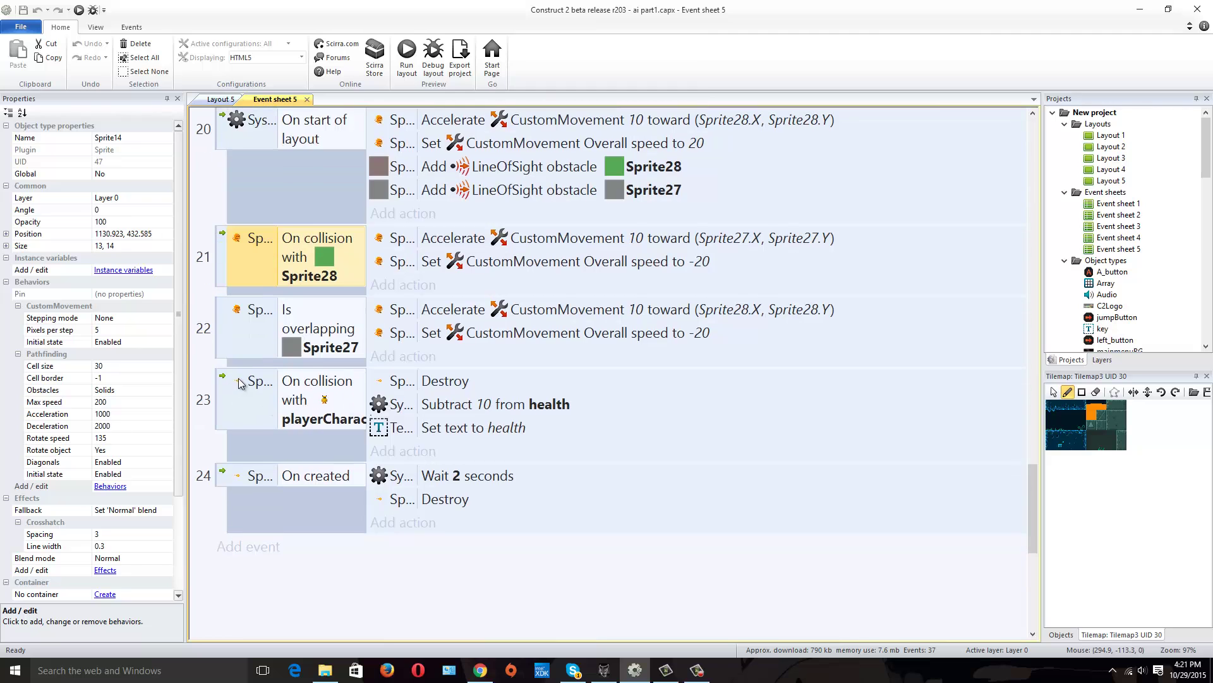
left_click(445, 405)
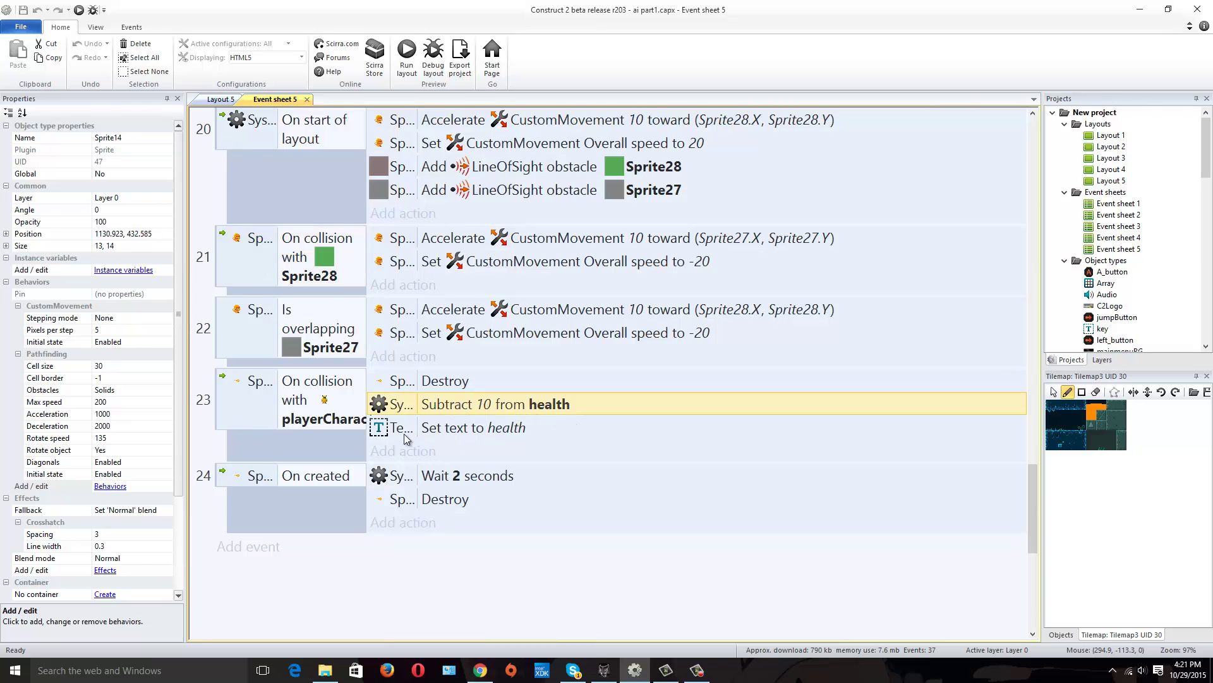
left_click(450, 429)
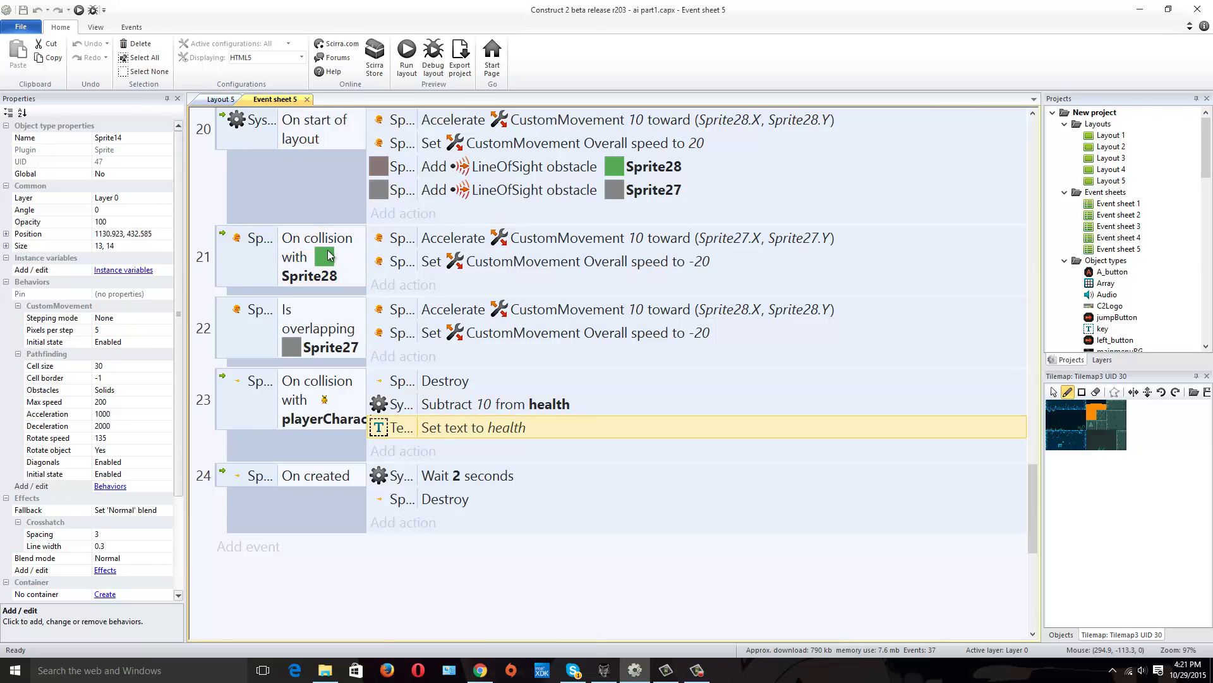
Check the health text in Layout 5 and examine the bullet's on-created event in Event sheet 5.
left_click(222, 99)
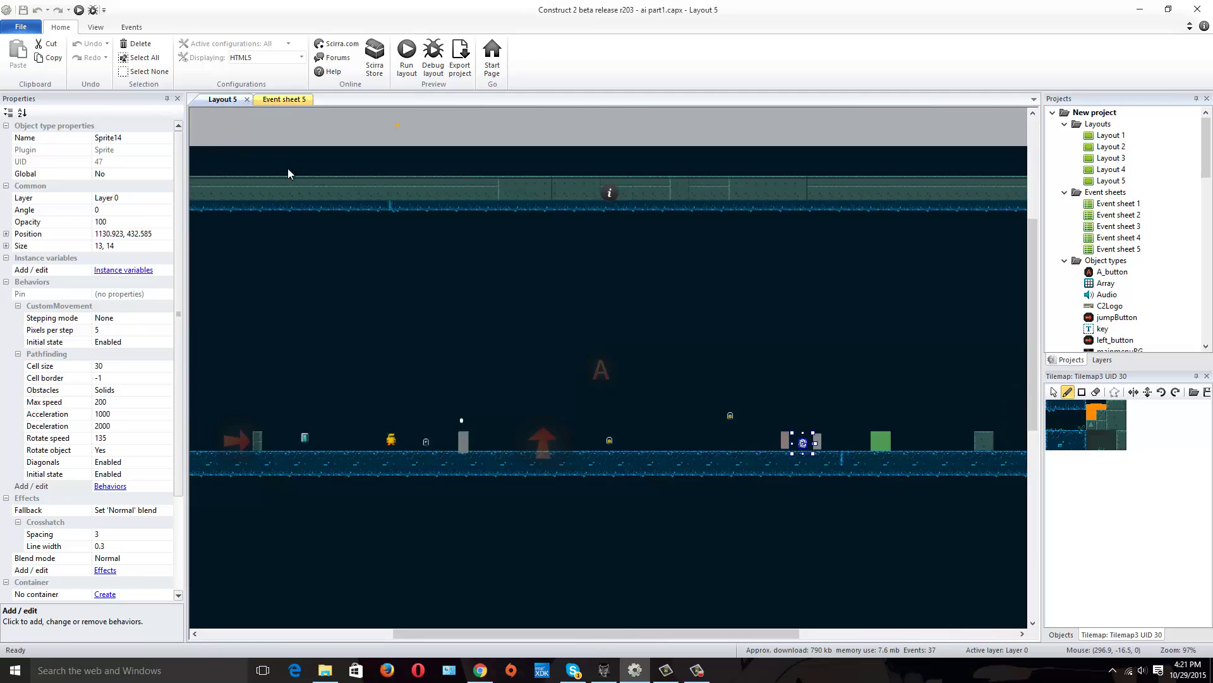
left_click_drag(608, 633, 471, 633)
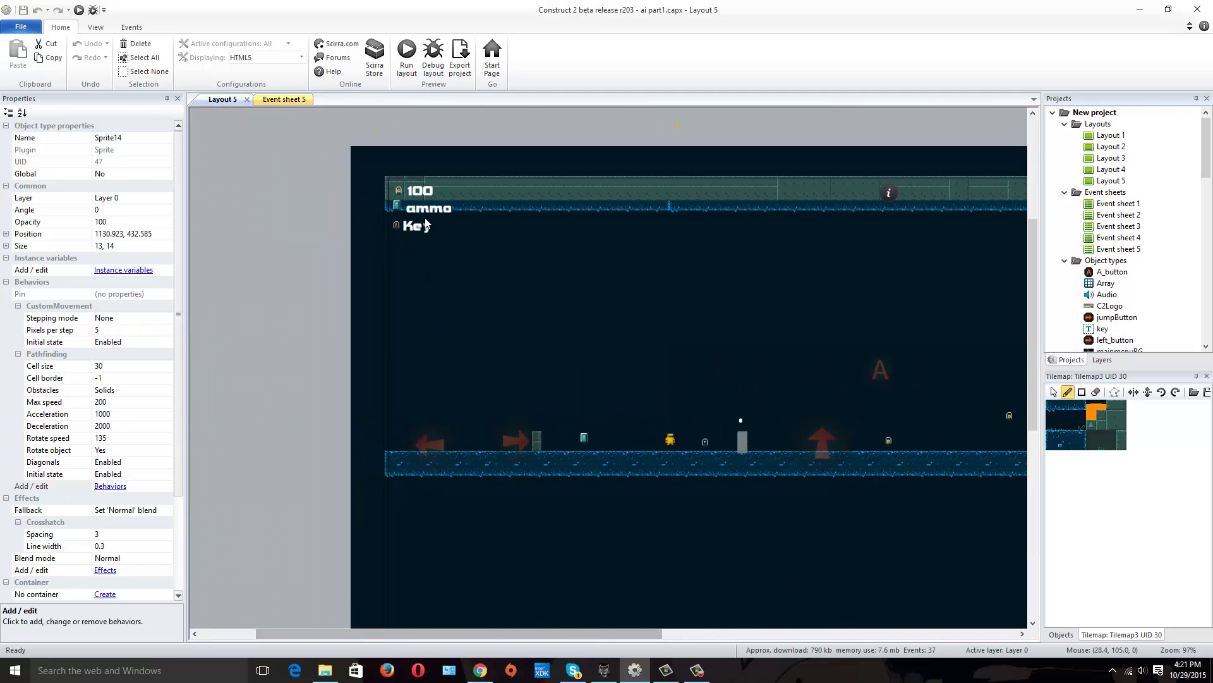
left_click(283, 101)
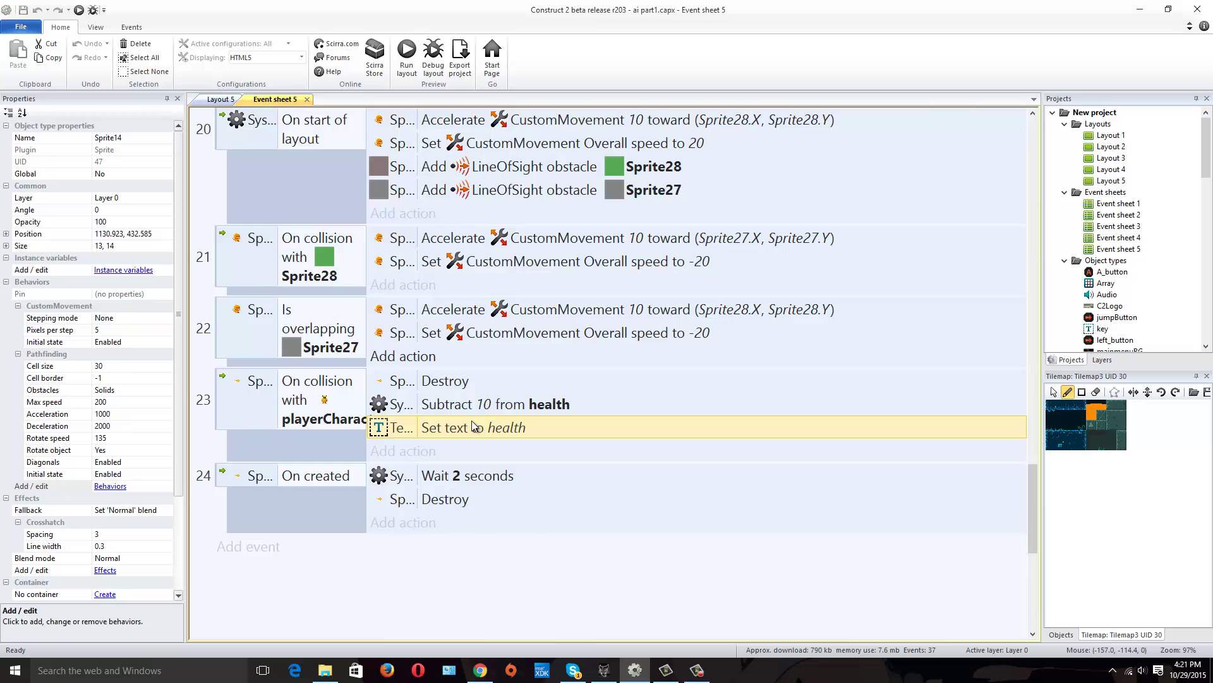
left_click(337, 500)
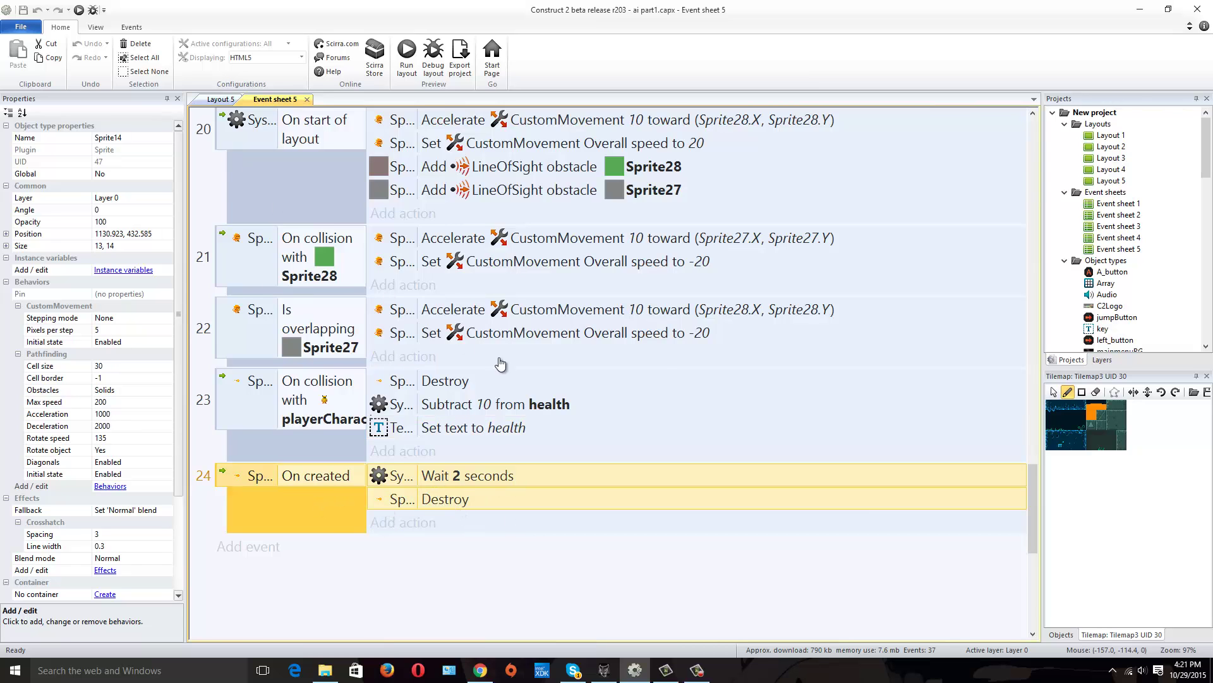
Review the earlier enemy, inventory, pickup, shooting and player control events back to the first event of Event sheet 5.
scroll(501, 364, "up", 10)
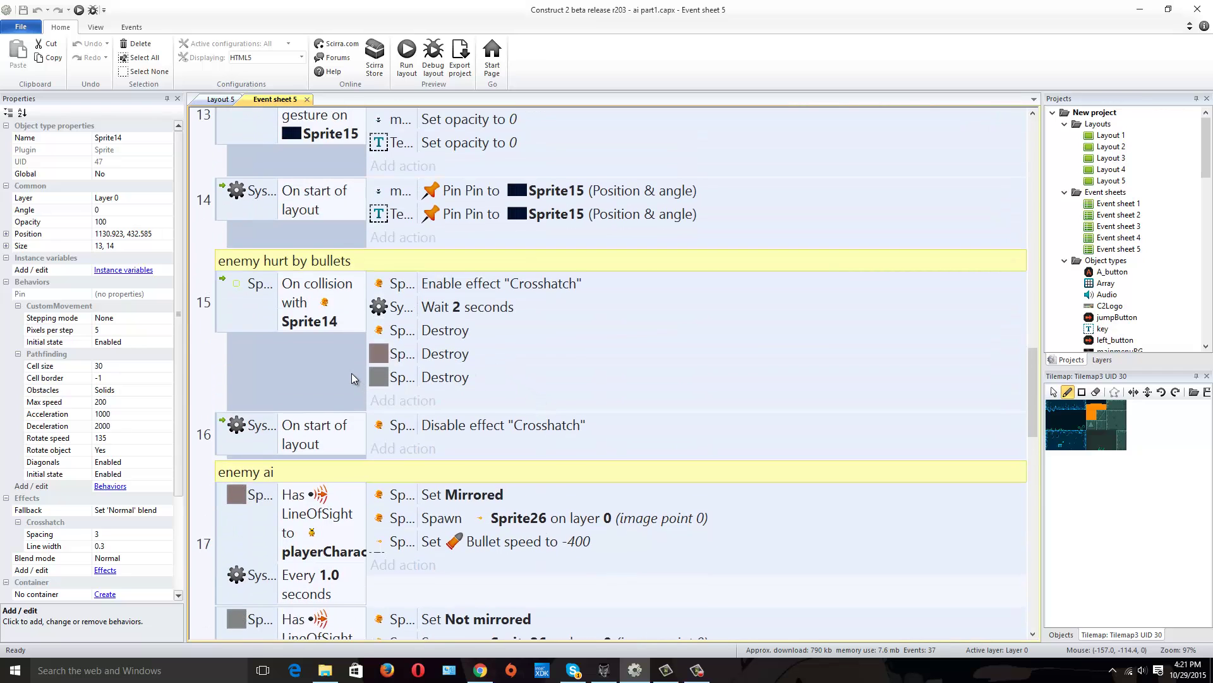
scroll(420, 407, "up", 3)
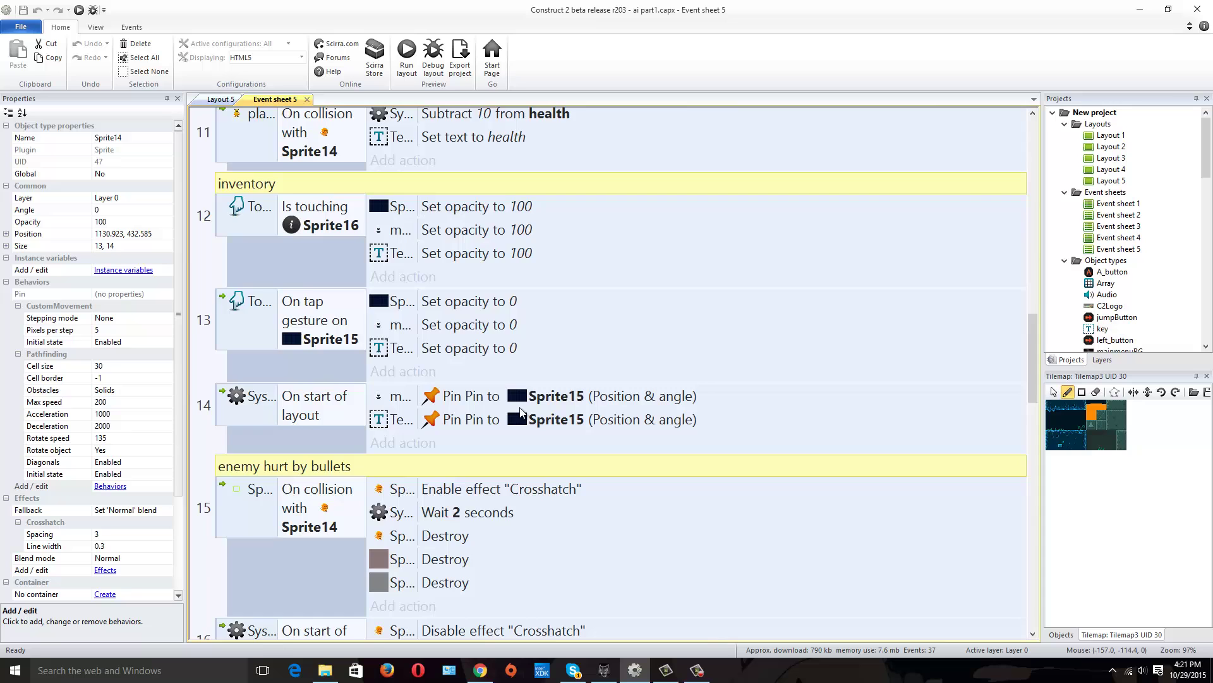
scroll(525, 408, "up", 3)
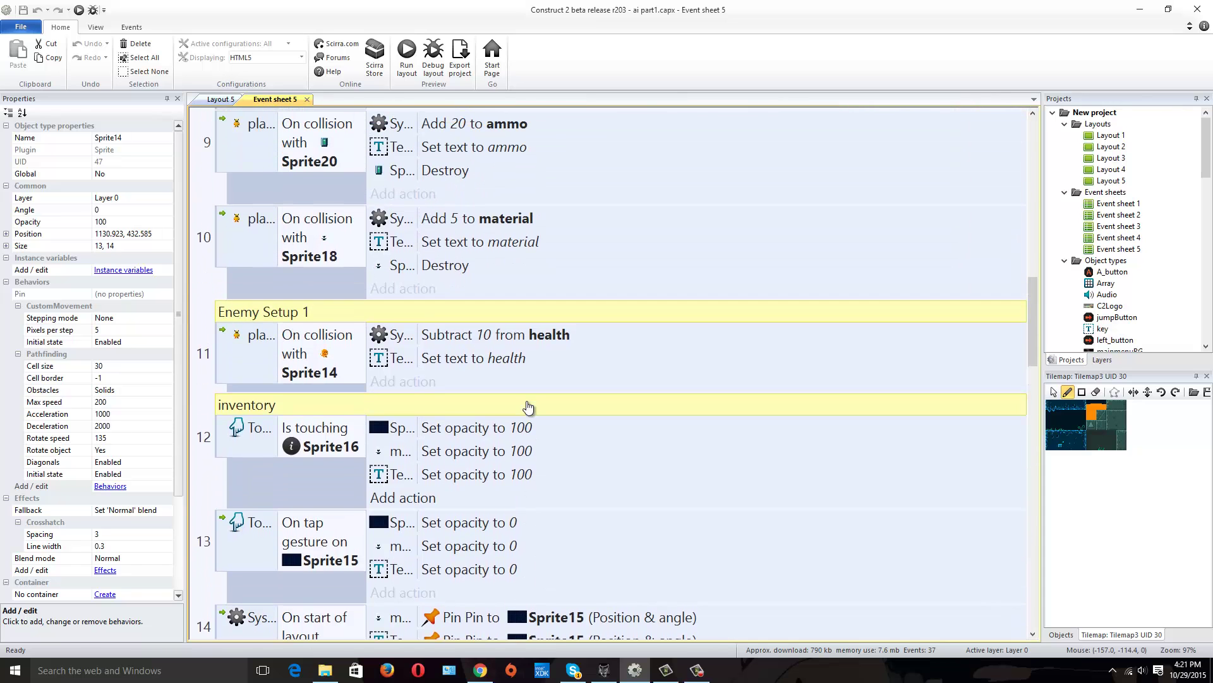
scroll(528, 403, "up", 8)
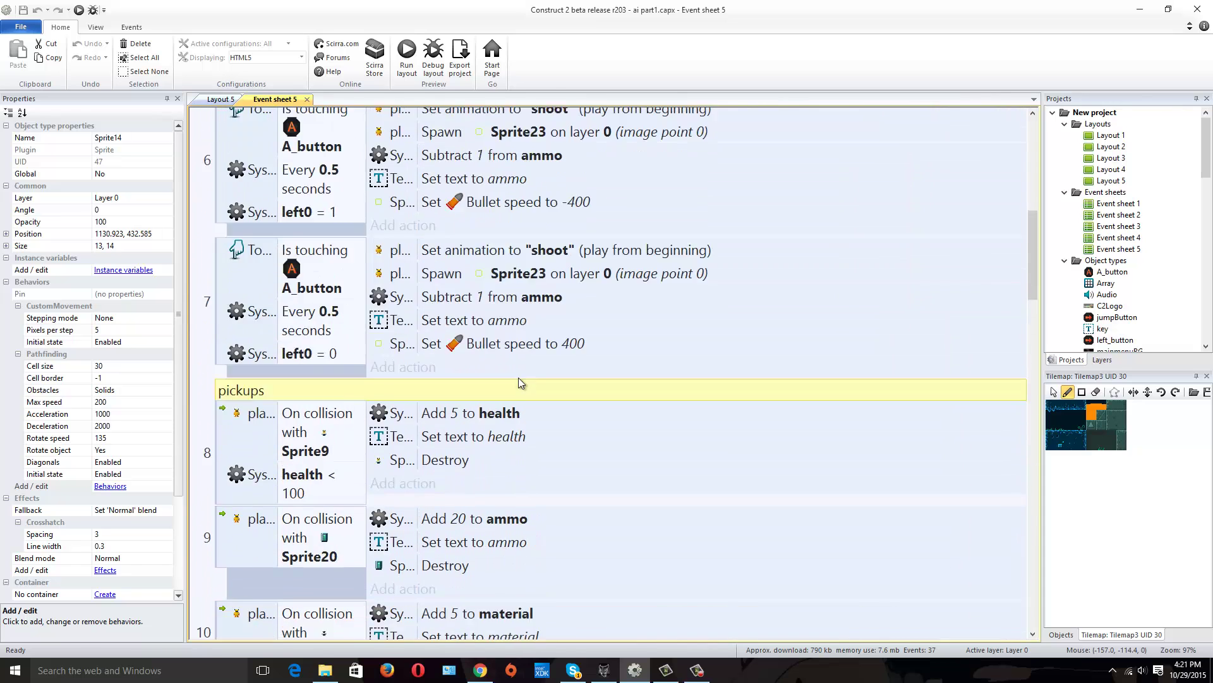
scroll(520, 375, "up", 4)
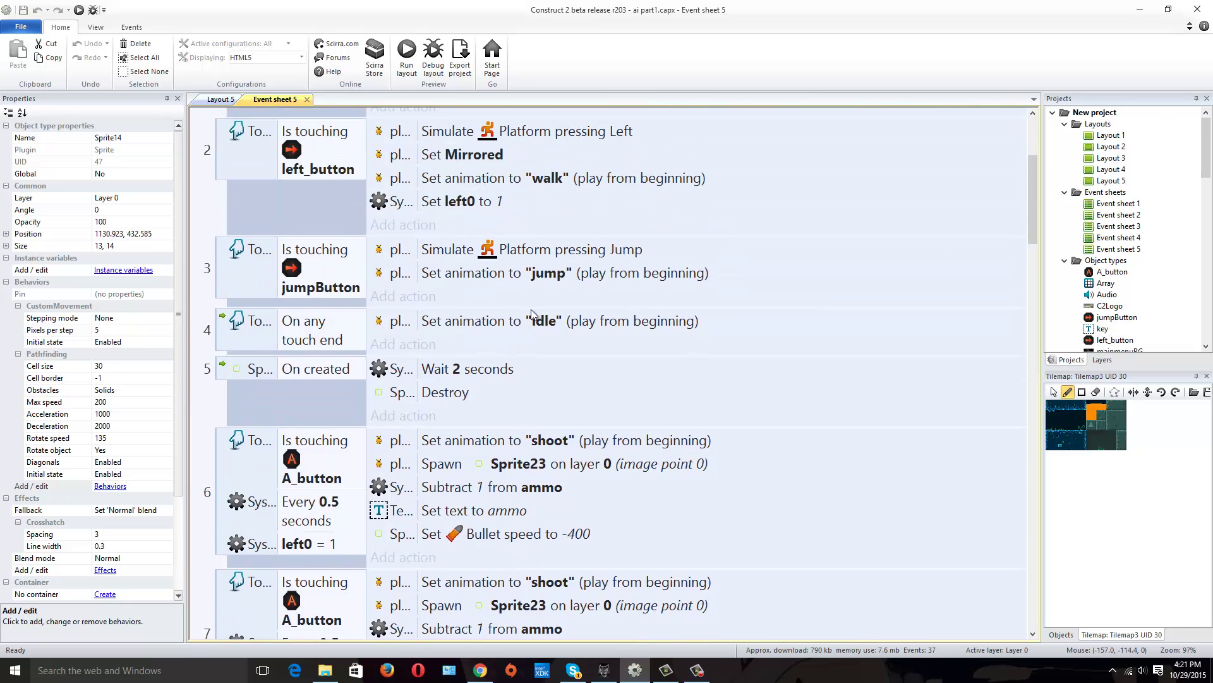
scroll(670, 436, "up", 2)
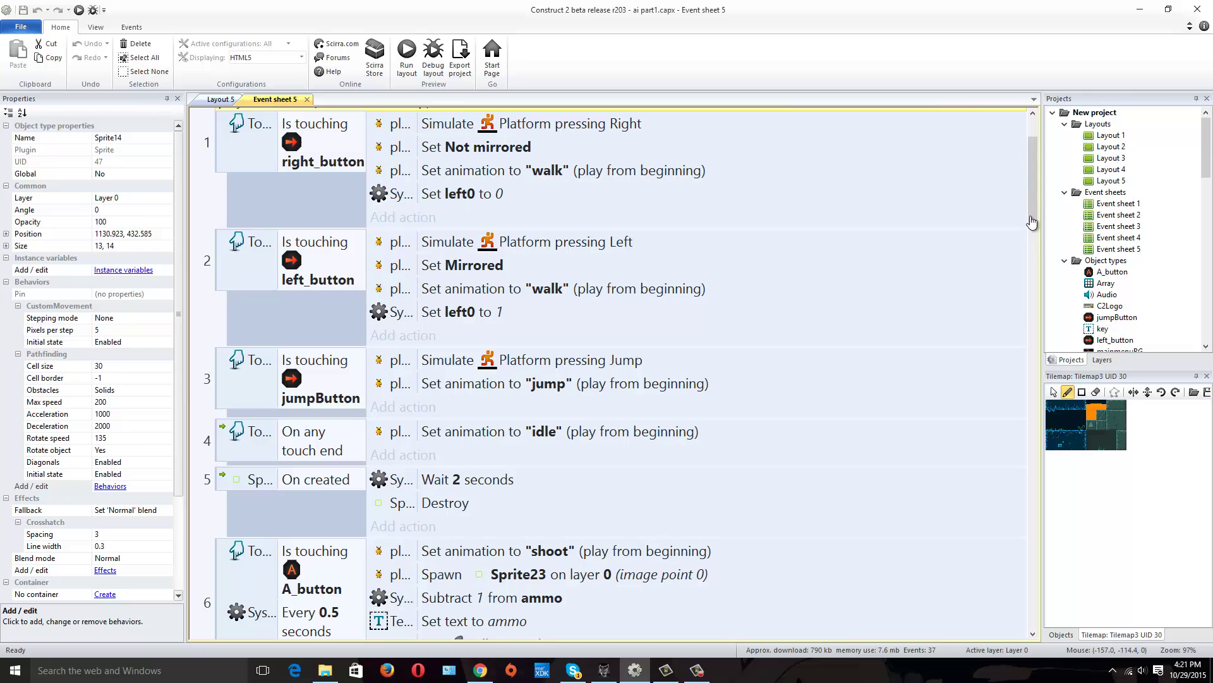
Preview Layout 5, collect the ammo pickup and move the player toward the patrolling enemy.
left_click(218, 99)
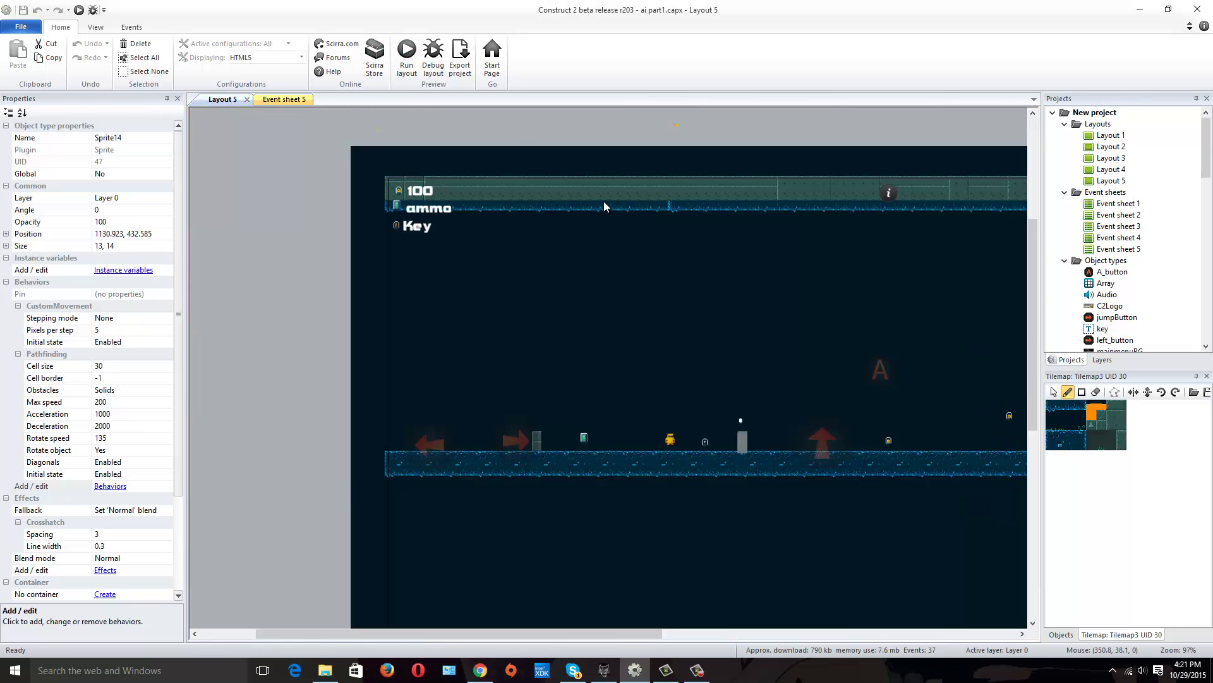
left_click(825, 177)
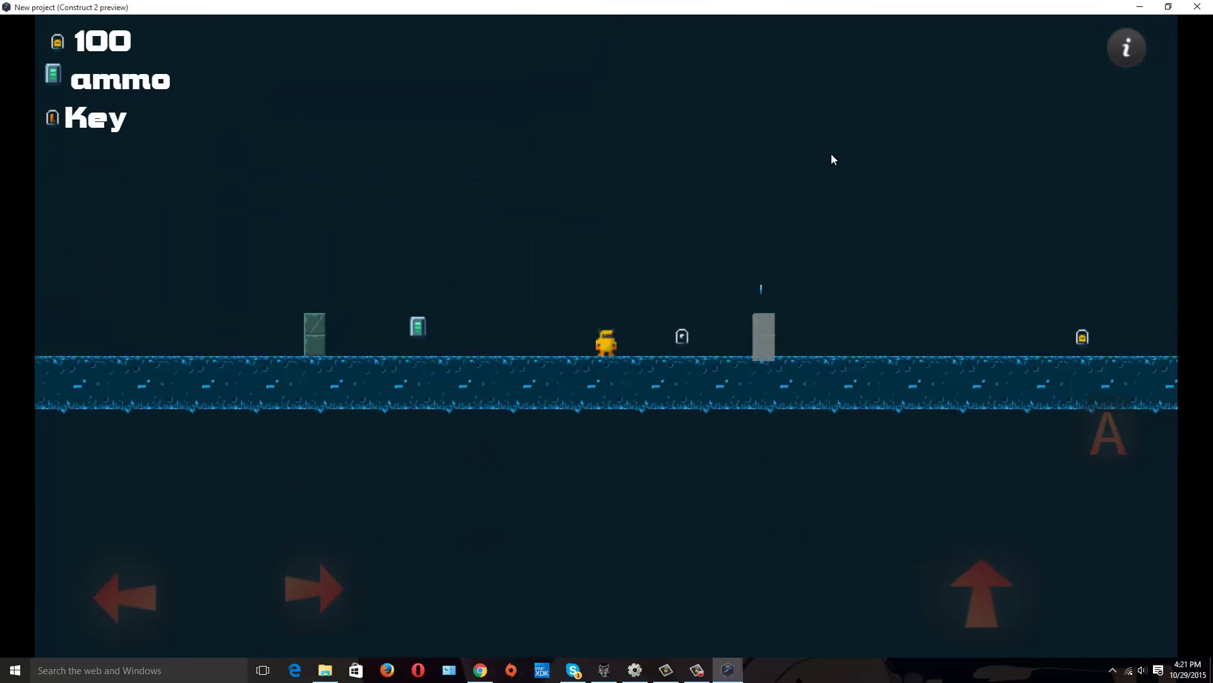
key("Right")
key("Left")
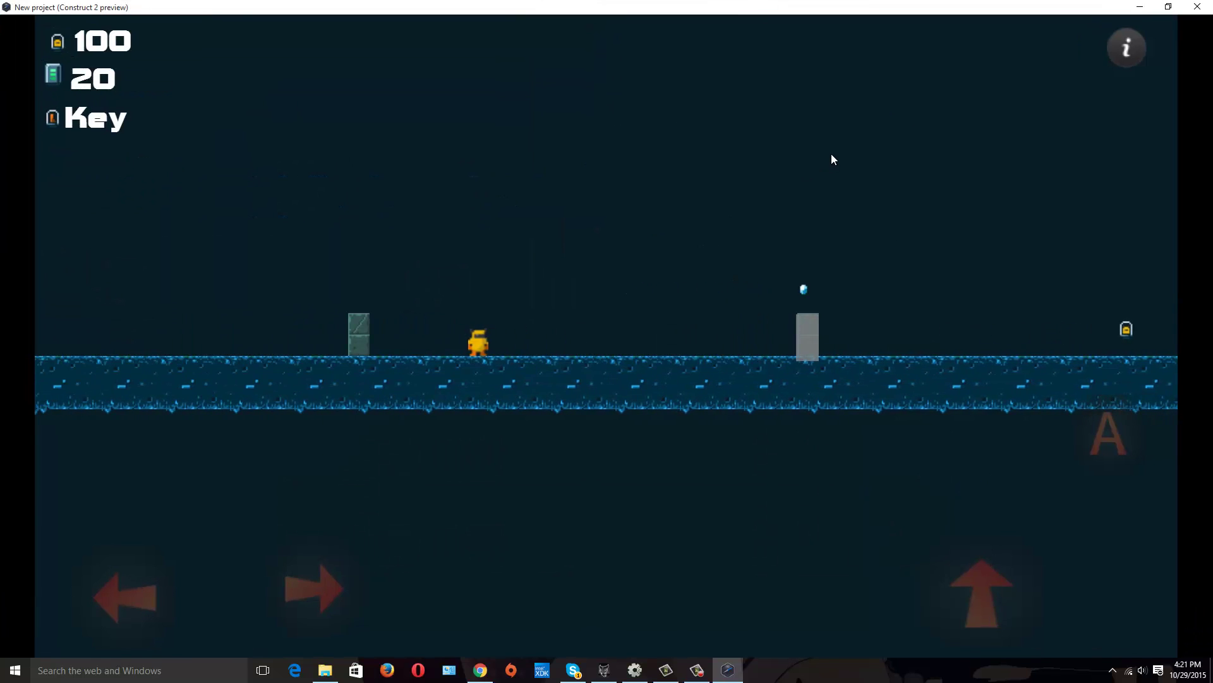
key("Right")
key("Up")
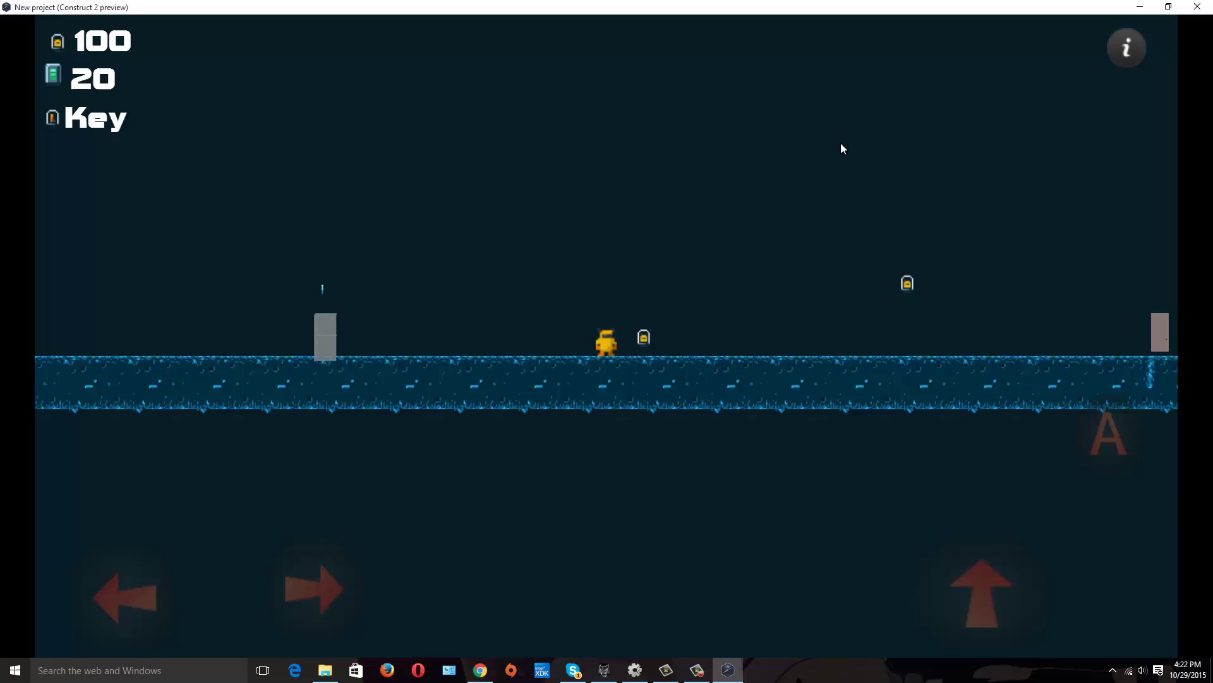
key("Right")
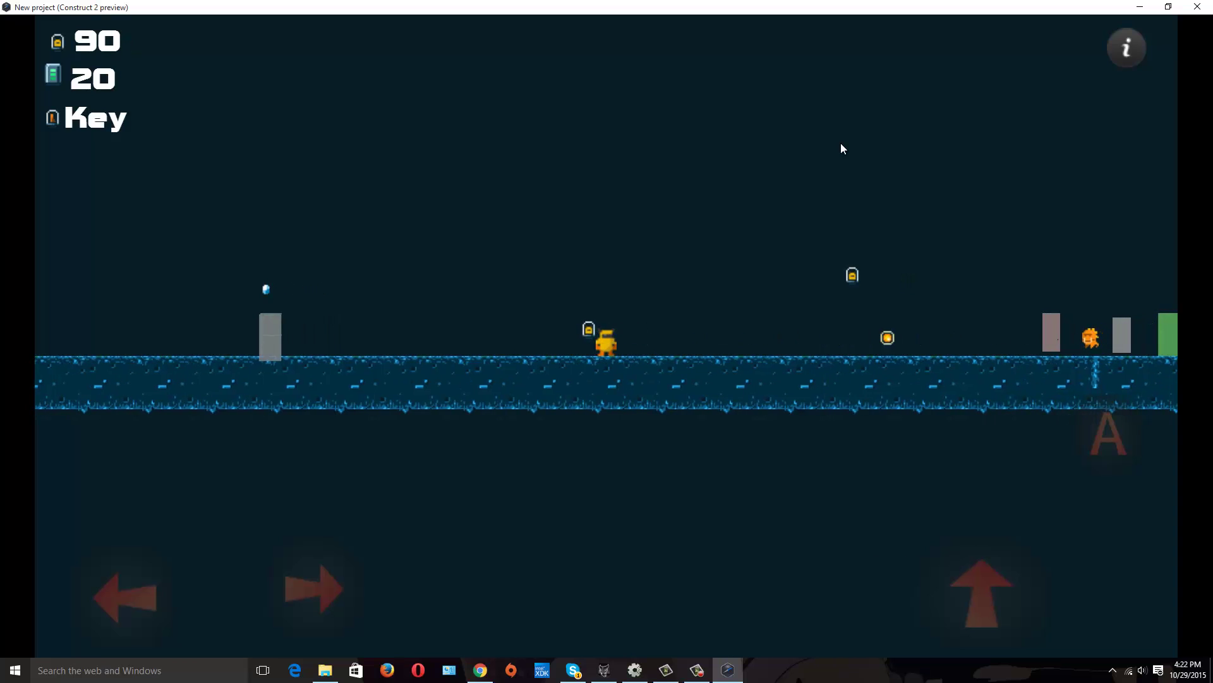
Move the player back and forth past the grey boundary block, jumping to avoid the enemy's bullets.
key("Left")
key("Up")
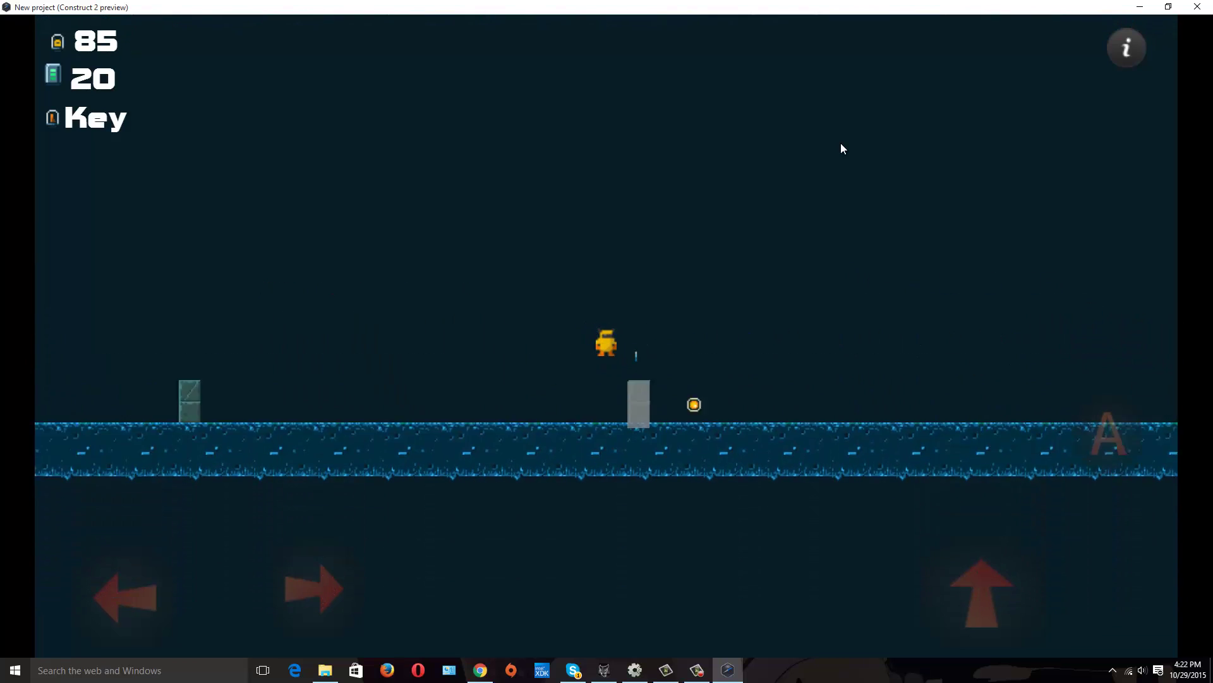
key("Right")
key("Up")
key("Left")
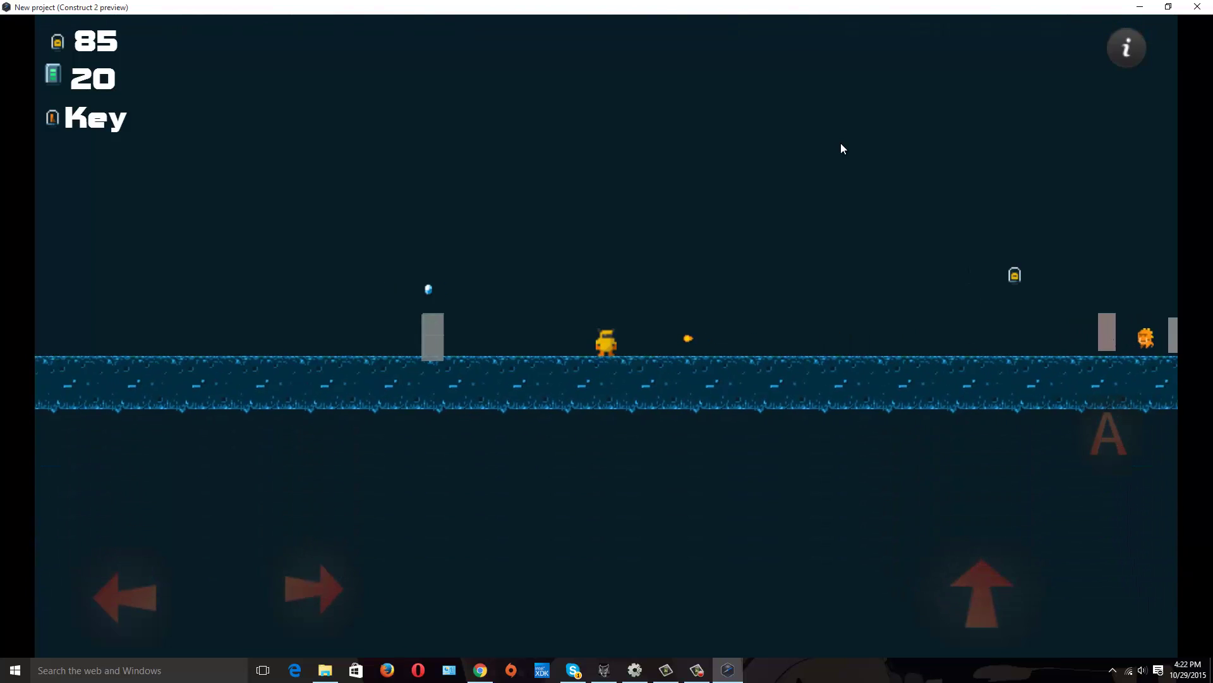
key("Up")
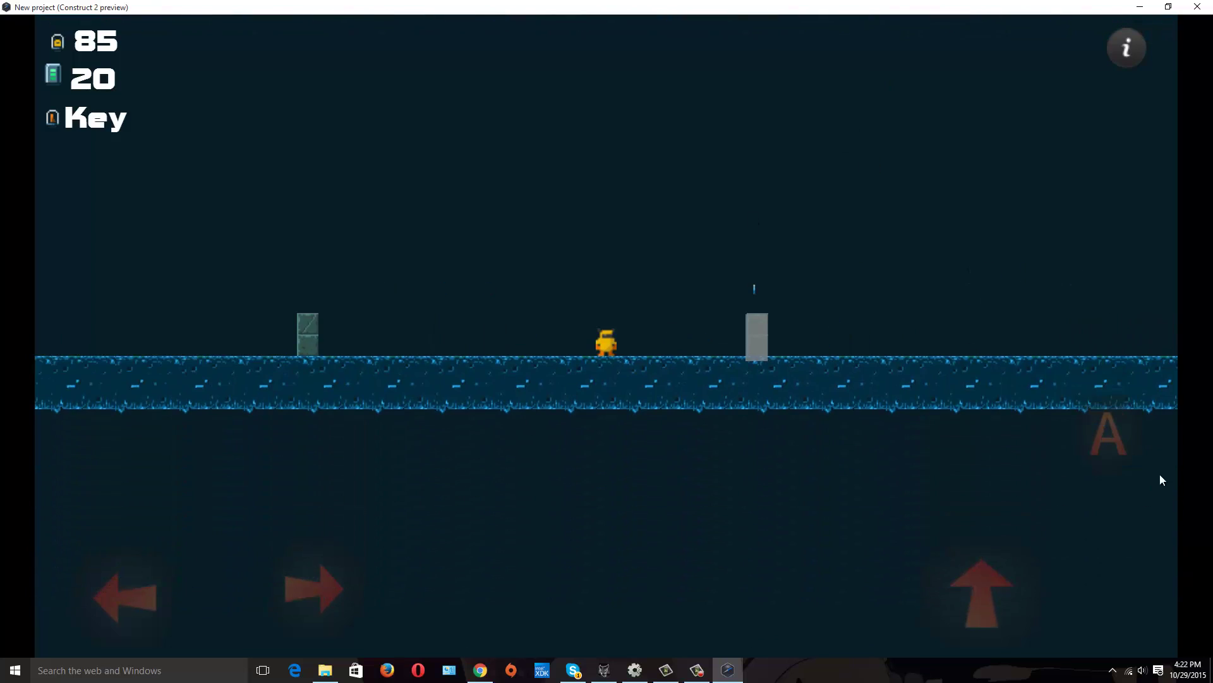
Fire several test shots, then jump the player over the grey boundary block toward the patrolling enemy.
left_click(1122, 448)
left_click(1123, 447)
left_click(1123, 448)
key("Right")
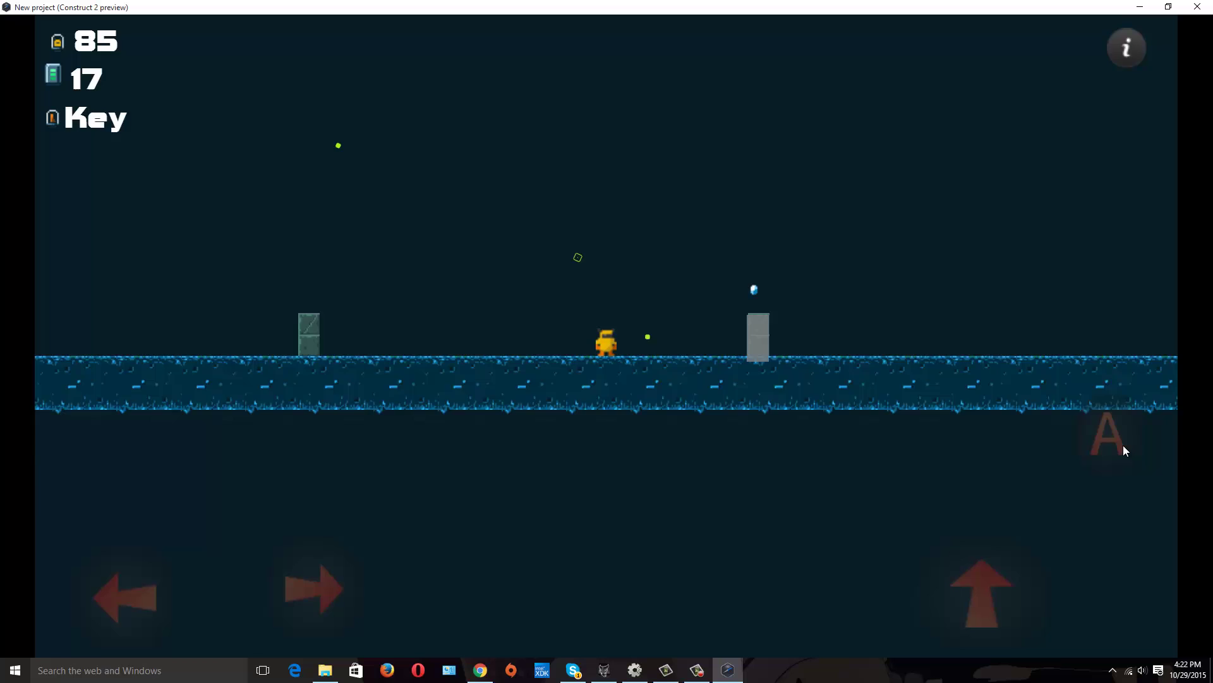
key("Up")
left_click(1122, 446)
key("Up")
left_click(1110, 435)
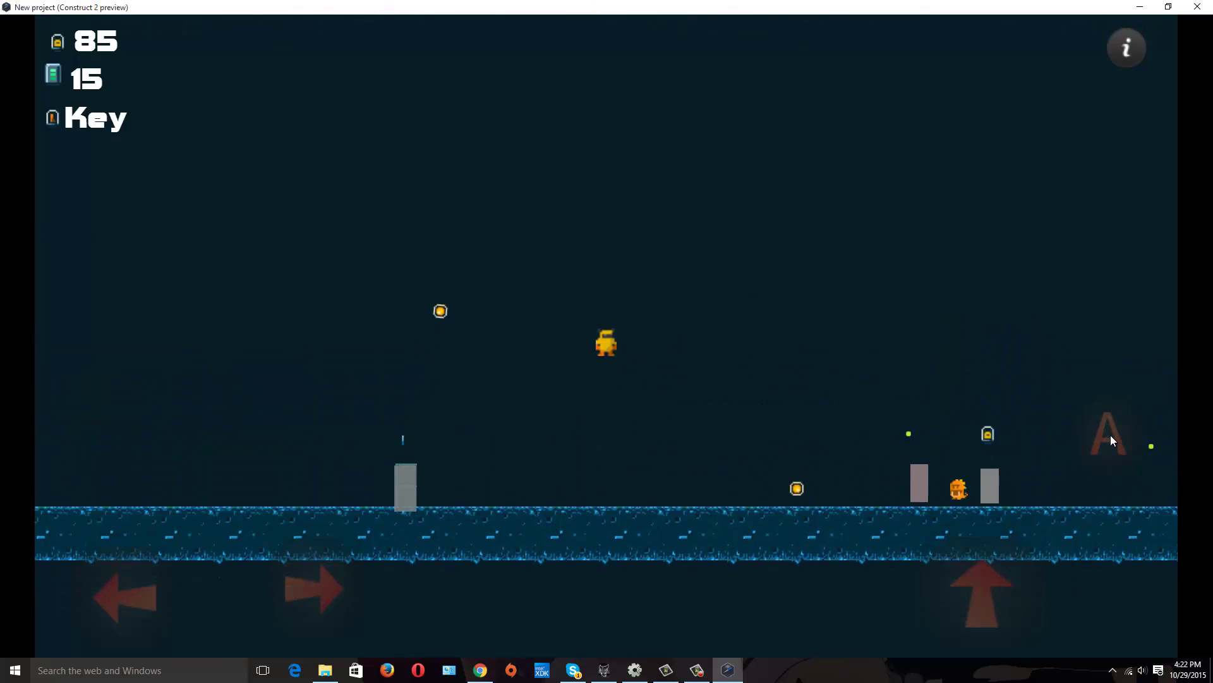
Jump to dodge the enemy's bullets while firing at the enemy until a shot hits it.
key("Up")
left_click(1110, 435)
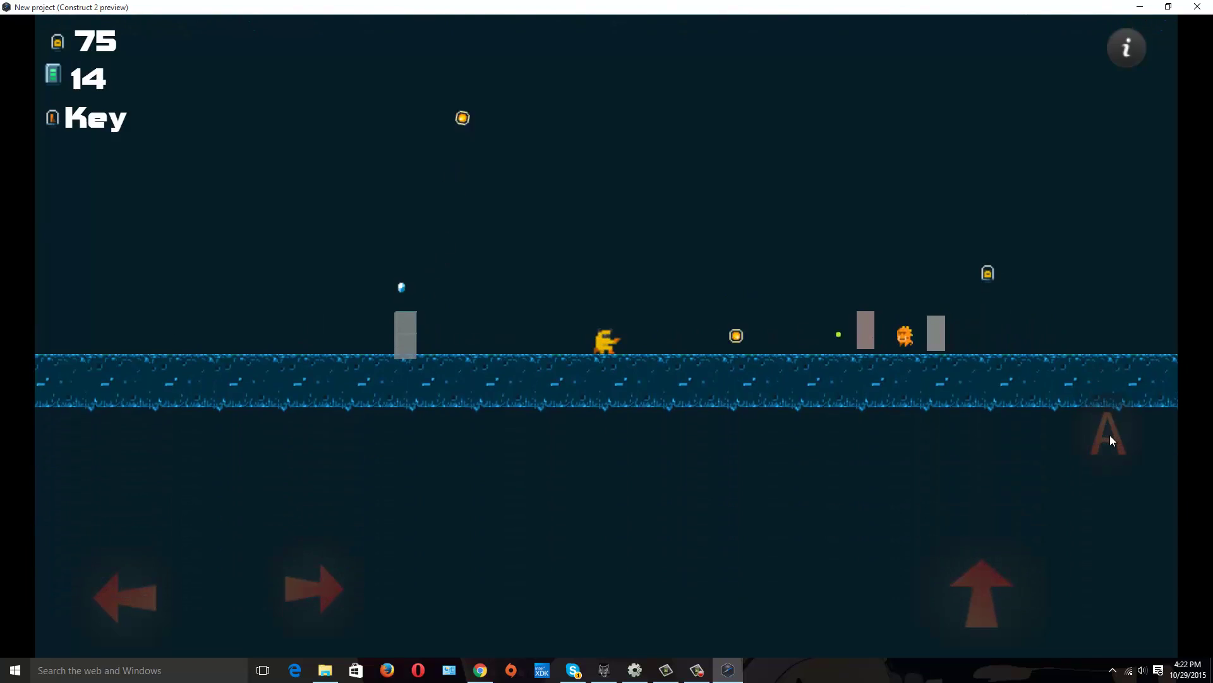
left_click(1110, 435)
key("Up")
left_click(1109, 435)
left_click(1109, 435)
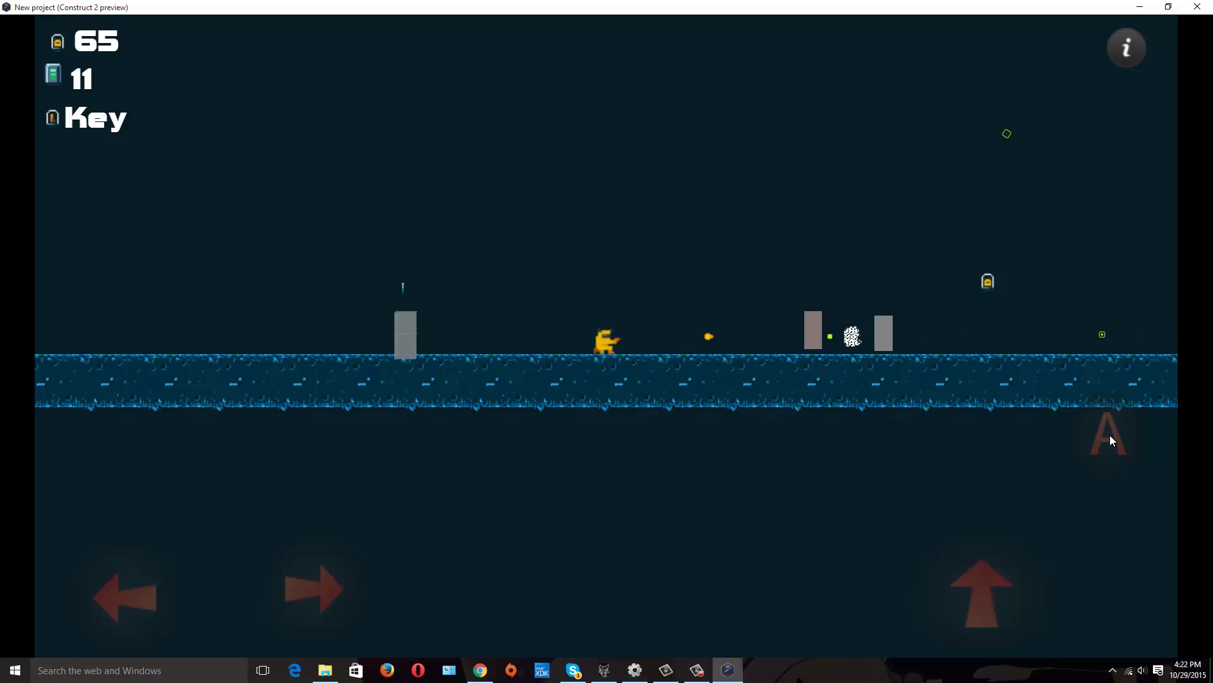
left_click(1109, 435)
left_click(1110, 435)
Collect the floating health pickup, jump past the green and stone blocks, and drop off the upper platform's end.
key("Up")
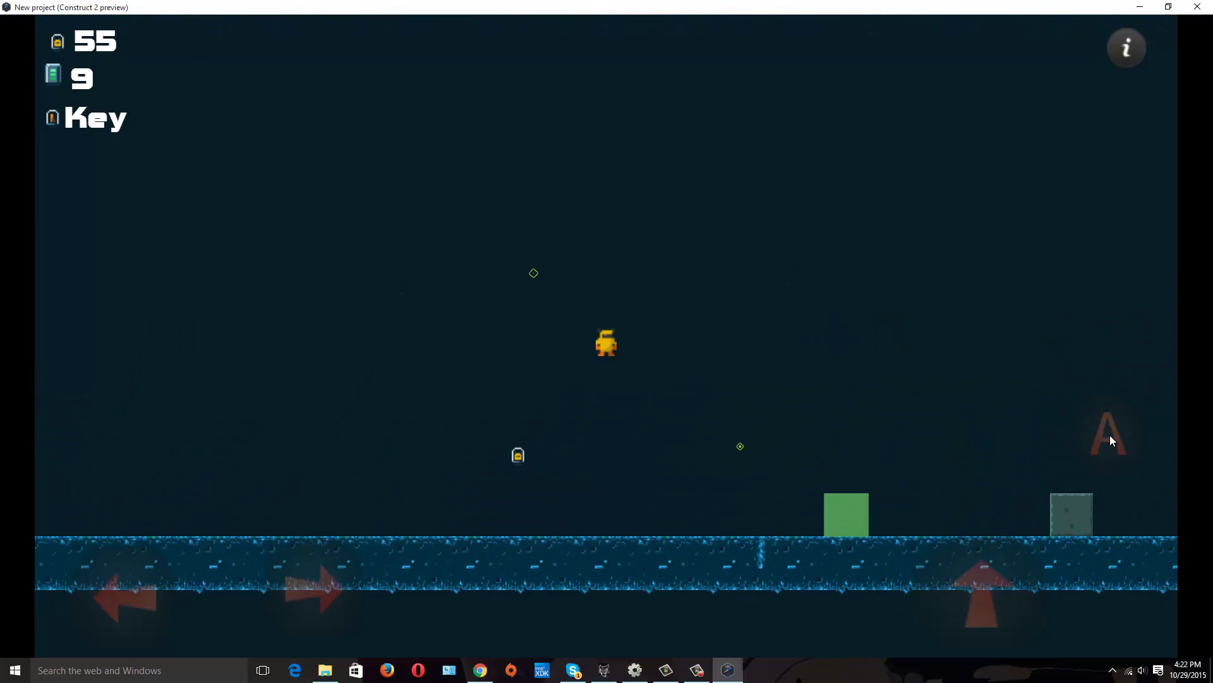
key("Up")
key("Up")
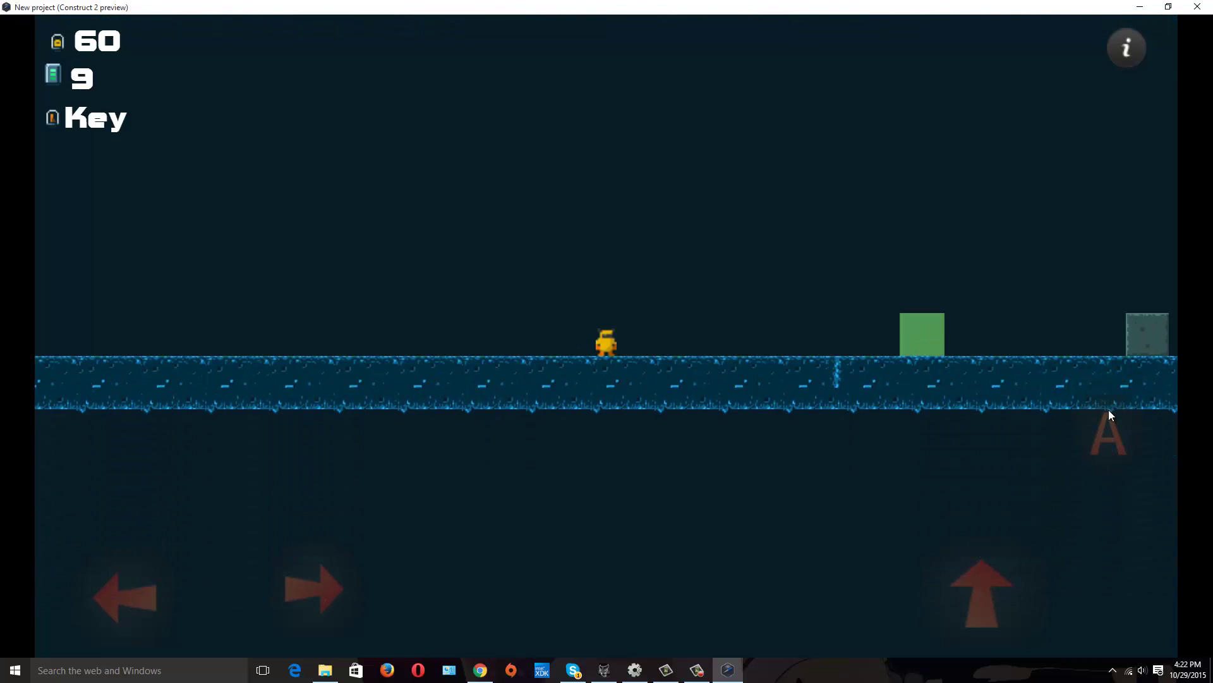
key("Right")
key("Up")
key("Right")
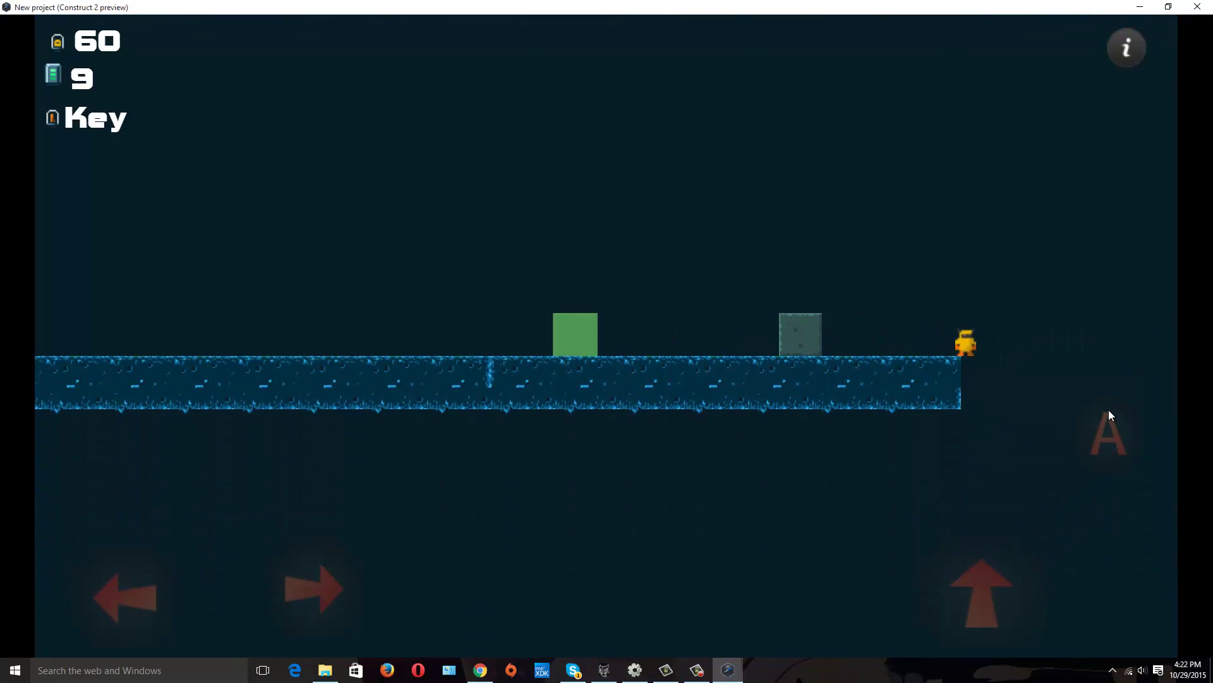
key("Up")
key("Left")
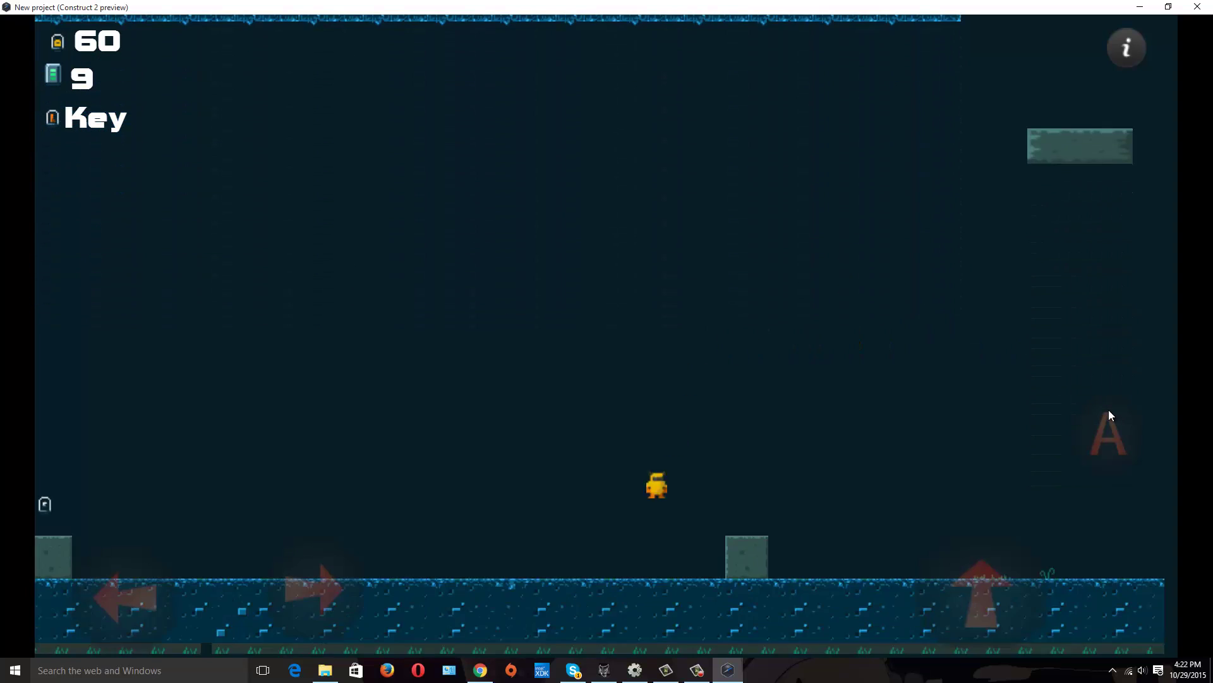
Move the player back along the lower floor, jumping the first stone block to reach the block with the pickup.
key("Right")
key("Left")
key("Left")
key("Up")
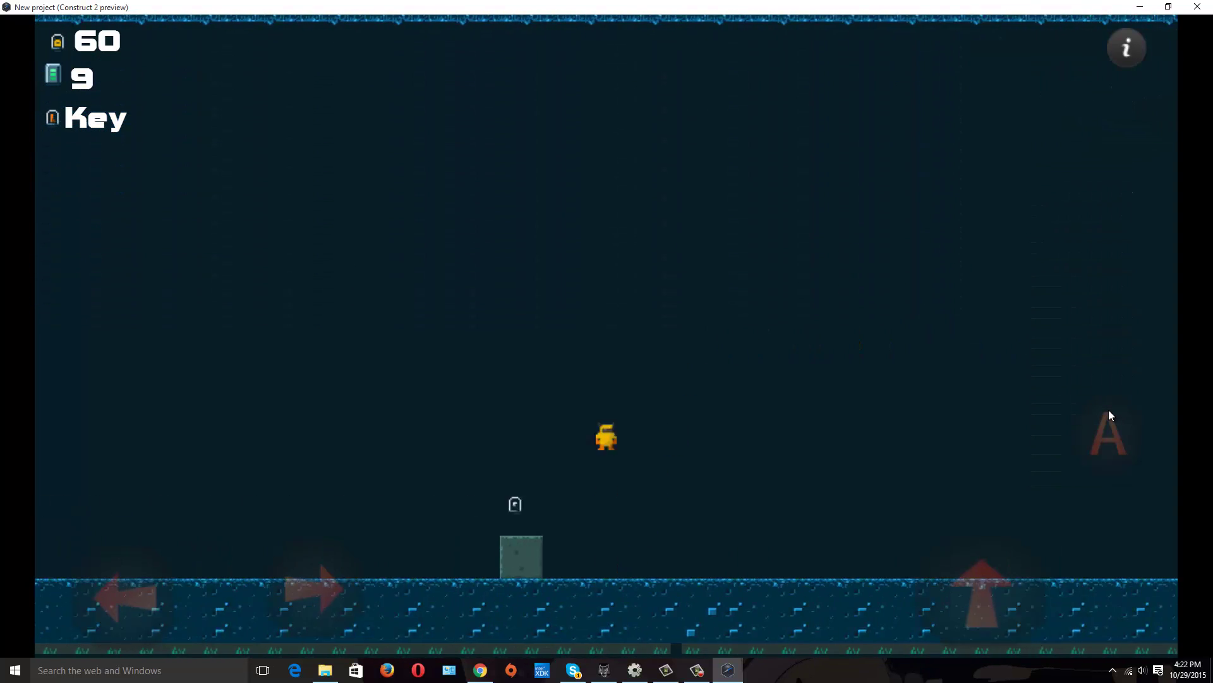
key("Left")
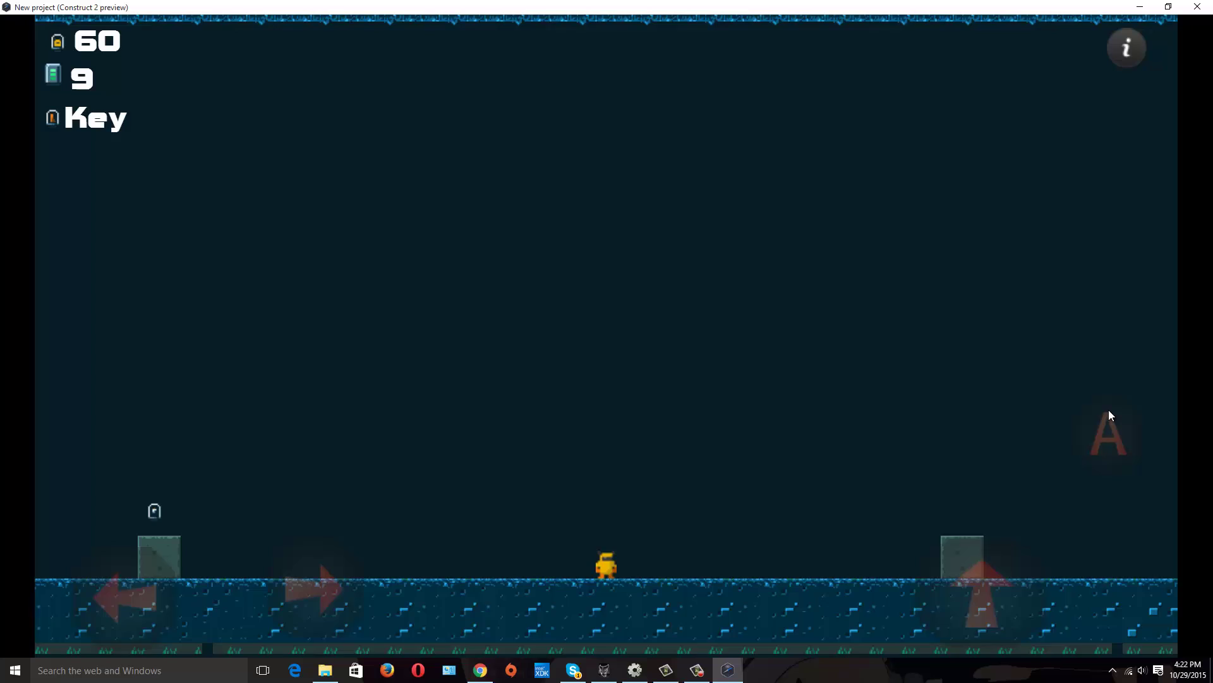
key("Left")
key("Up")
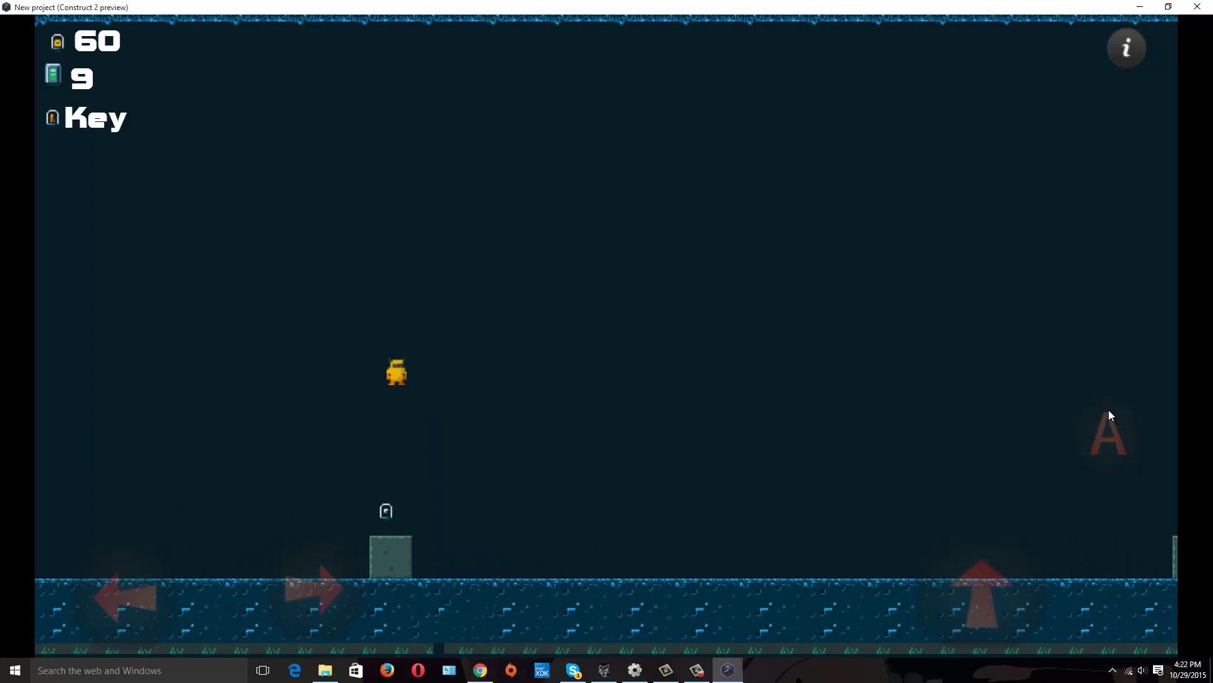
Collect the pickup above the stone block, then open the inventory display and close it again.
key("Left")
key("Right")
key("Up")
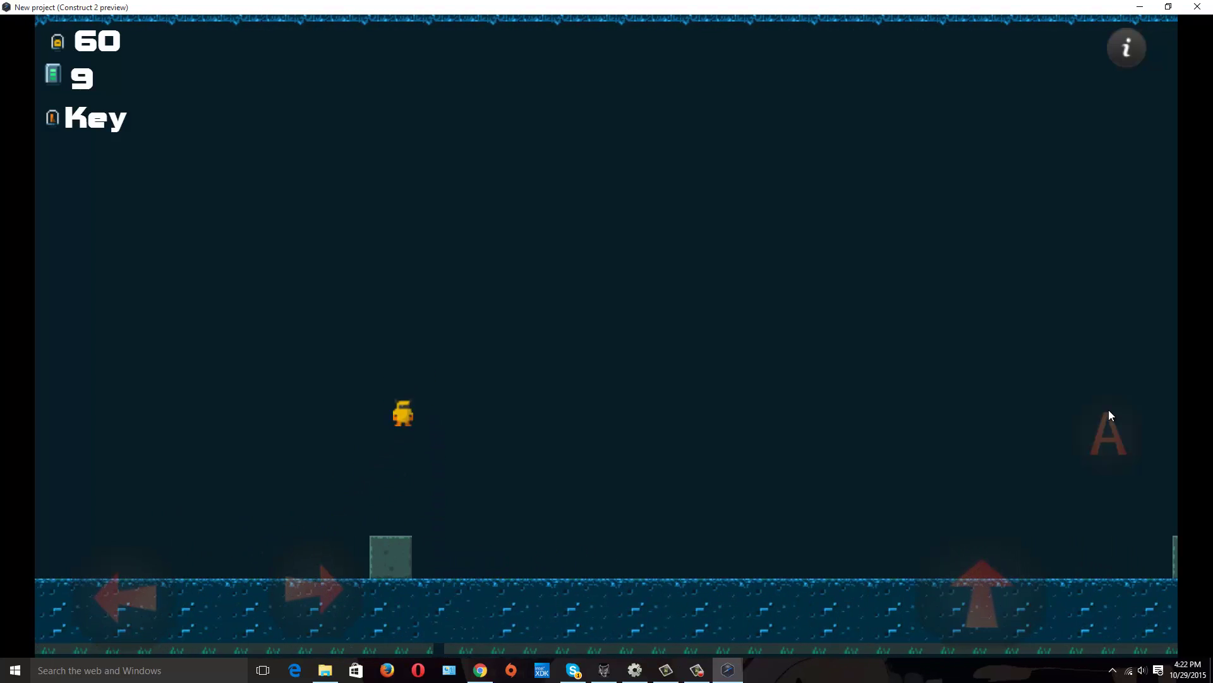
key("Up")
key("Right")
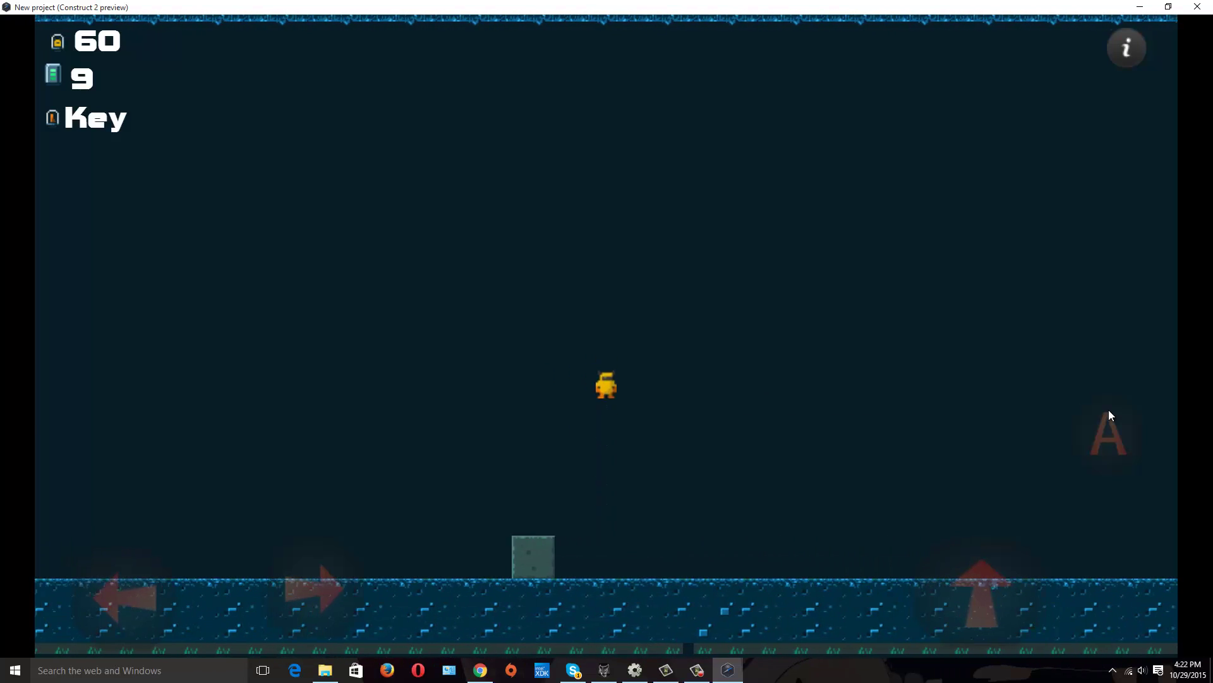
left_click(1129, 64)
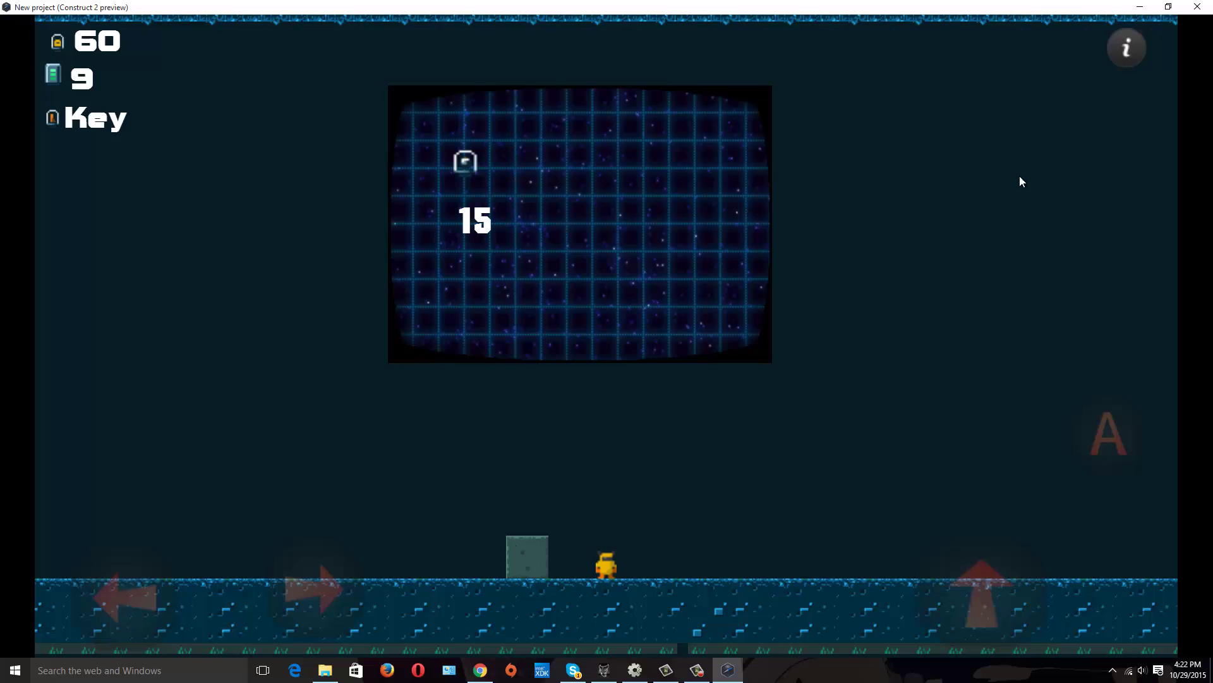
left_click(557, 288)
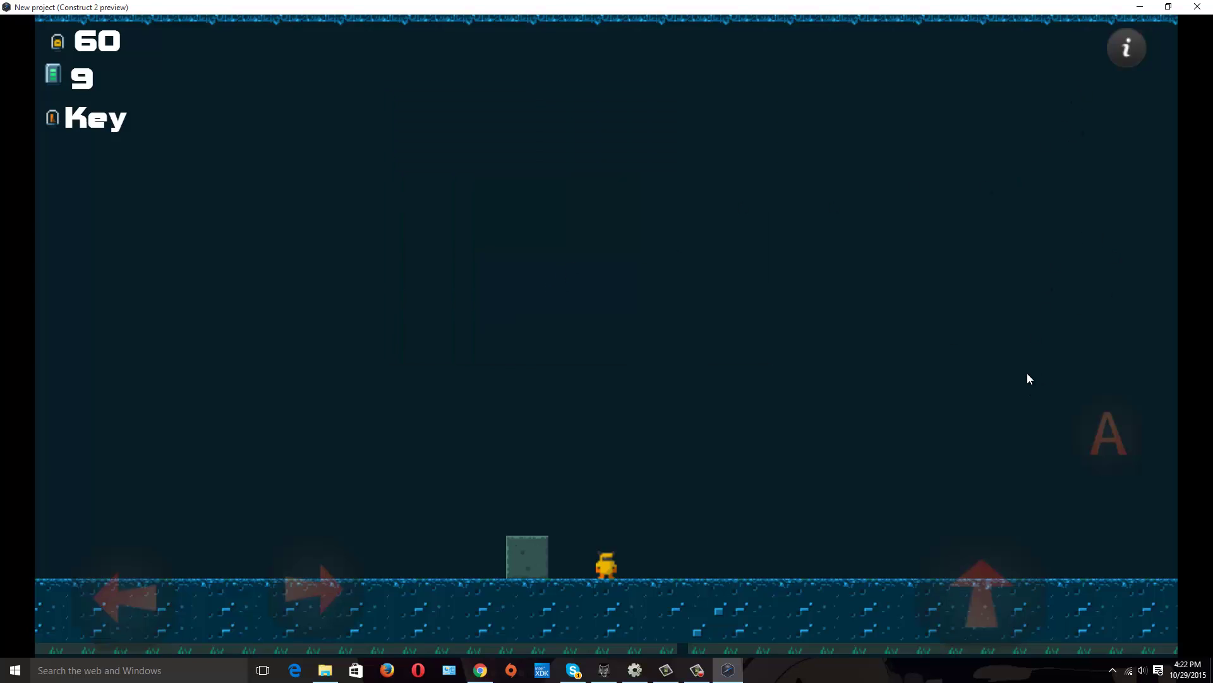
Move the player across the lower floor to the moving platform area and back, then close the preview.
key("Right")
key("Up")
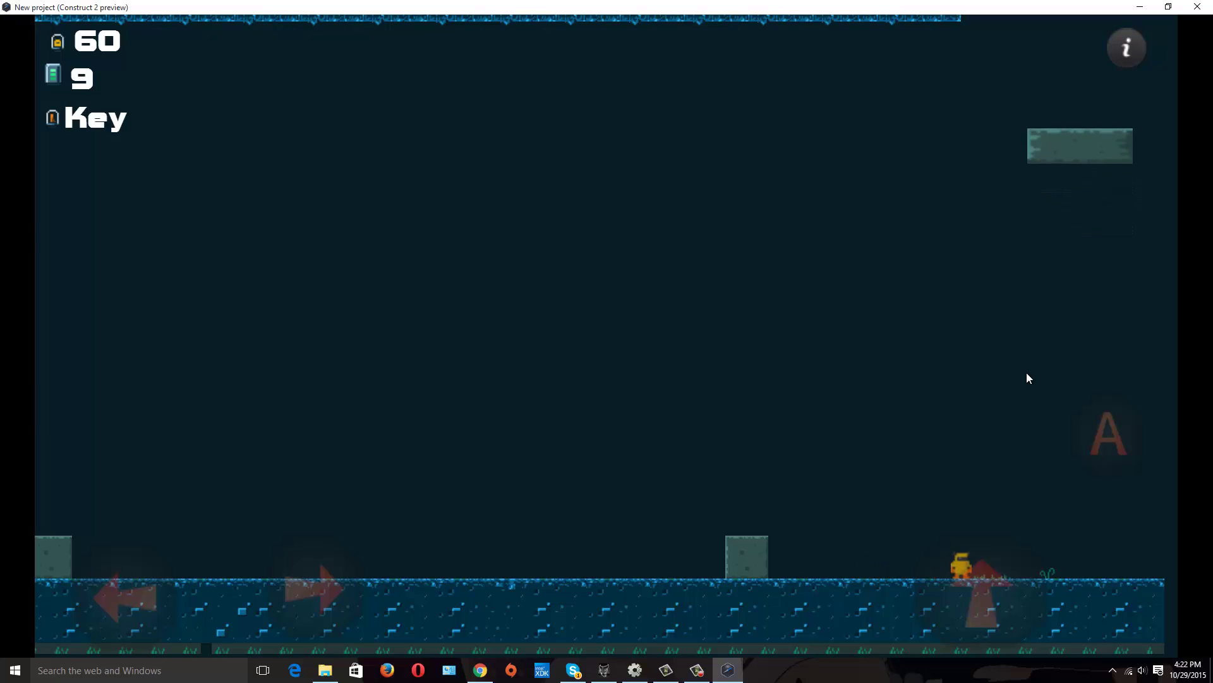
key("Up")
key("Left")
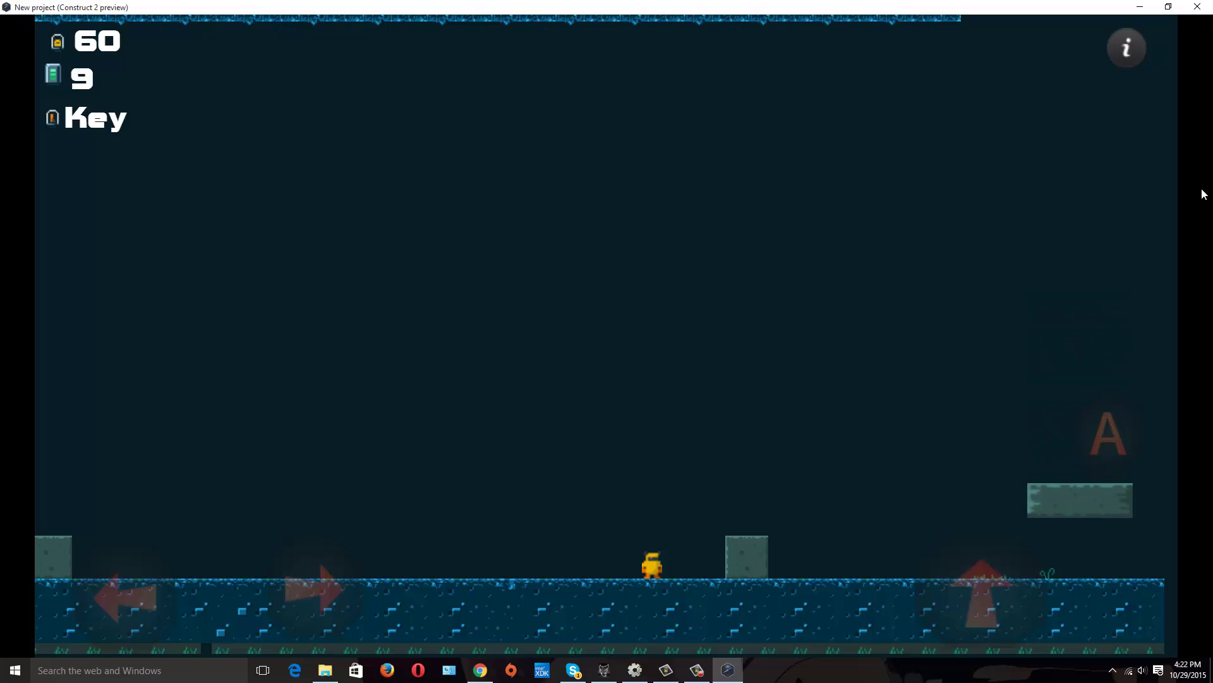
left_click(1197, 7)
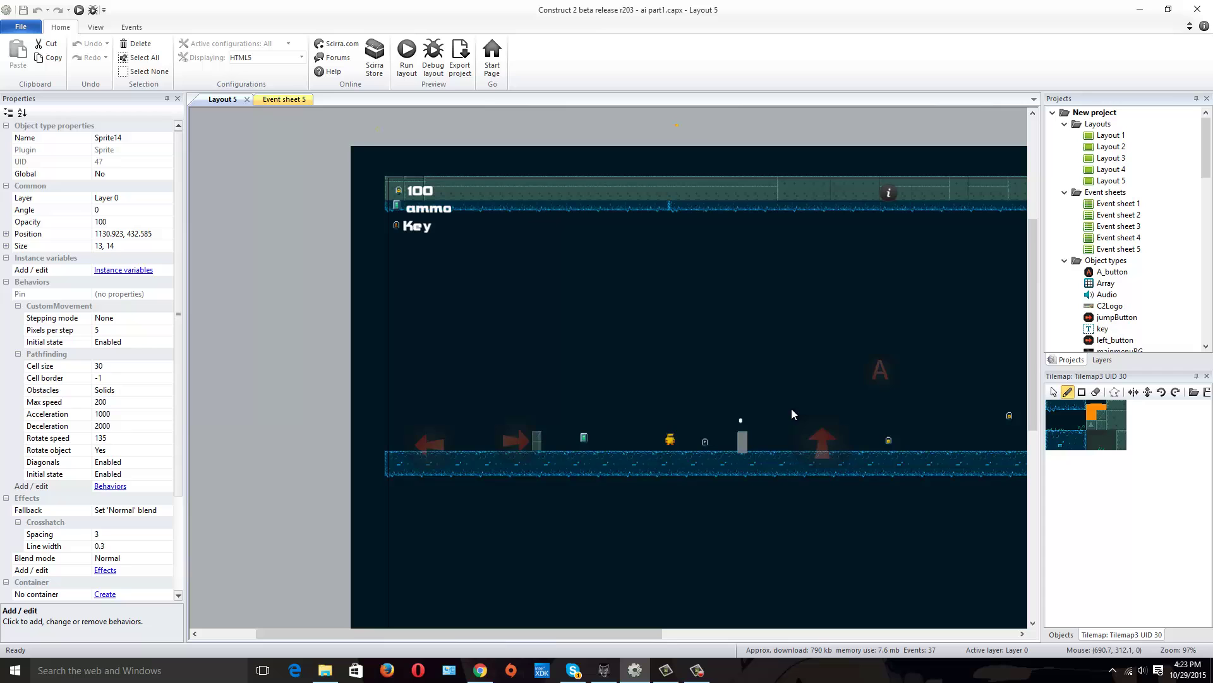
Review the player control, shooting, pickup and inventory events in Event sheet 5 down to the enemy damage events.
left_click_drag(669, 631, 729, 562)
left_click(285, 99)
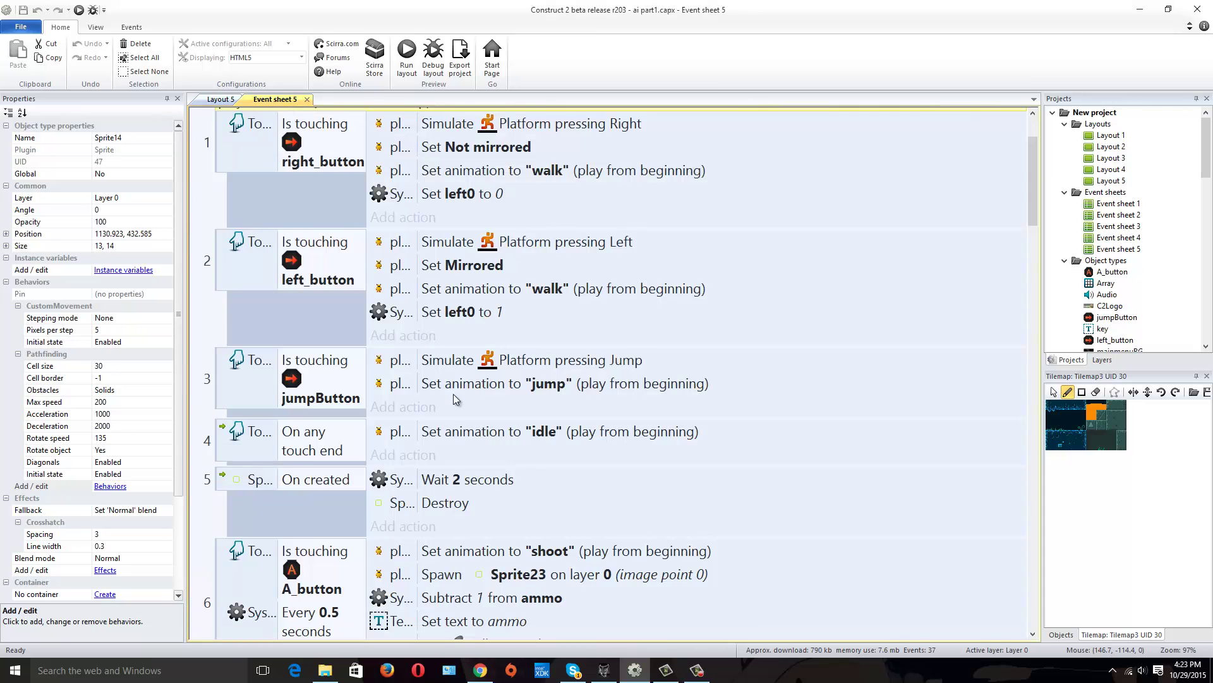
scroll(452, 382, "down", 1)
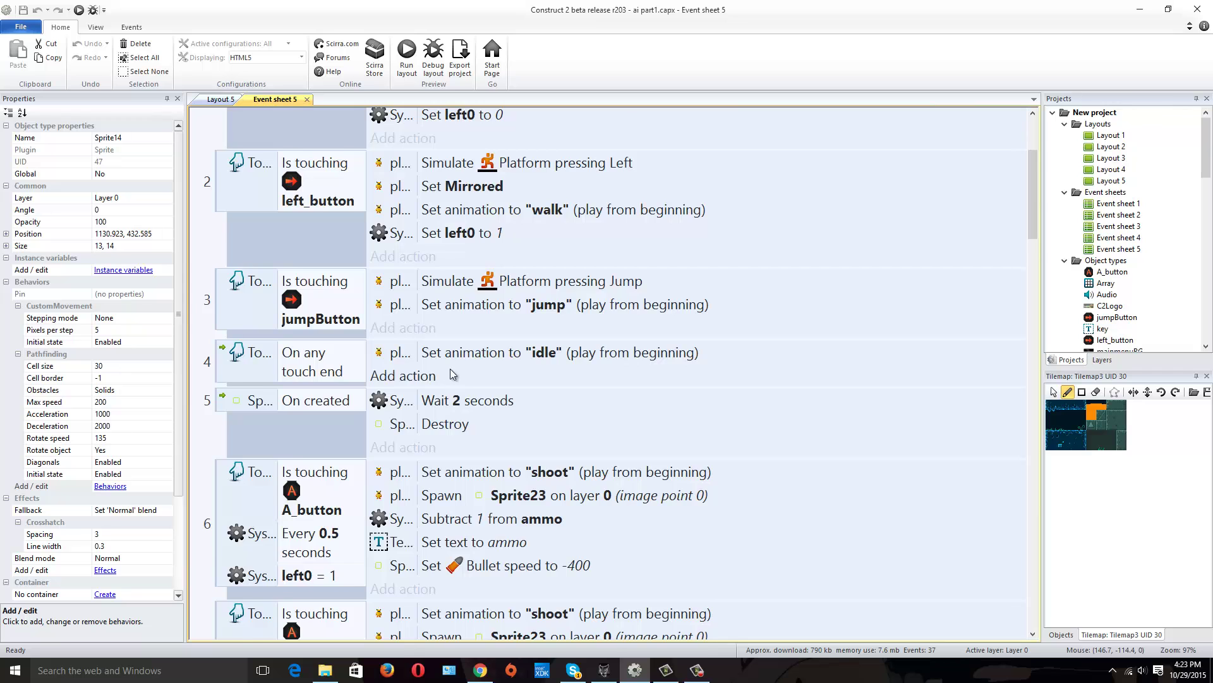
scroll(452, 382, "up", 1)
scroll(453, 382, "down", 2)
scroll(575, 467, "down", 12)
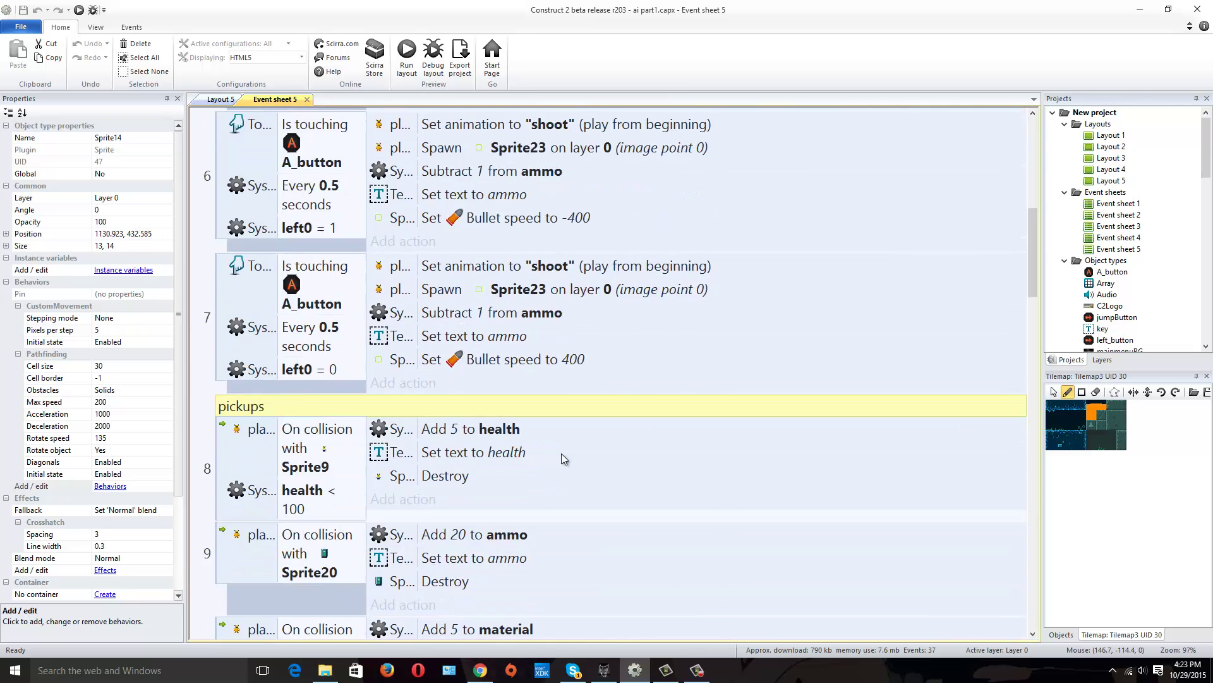
scroll(627, 434, "down", 6)
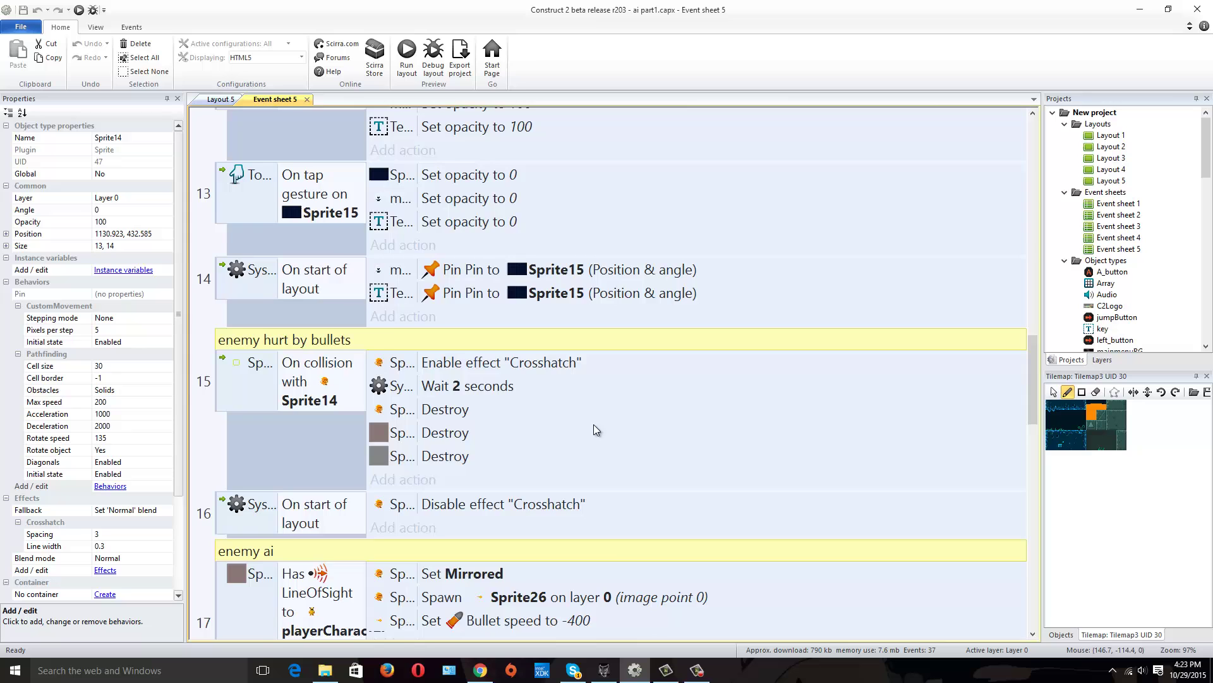
Examine the enemy AI events for line of sight, pinning and patrol movement, including the overall speed action for Sprite27 overlap.
scroll(574, 433, "down", 3)
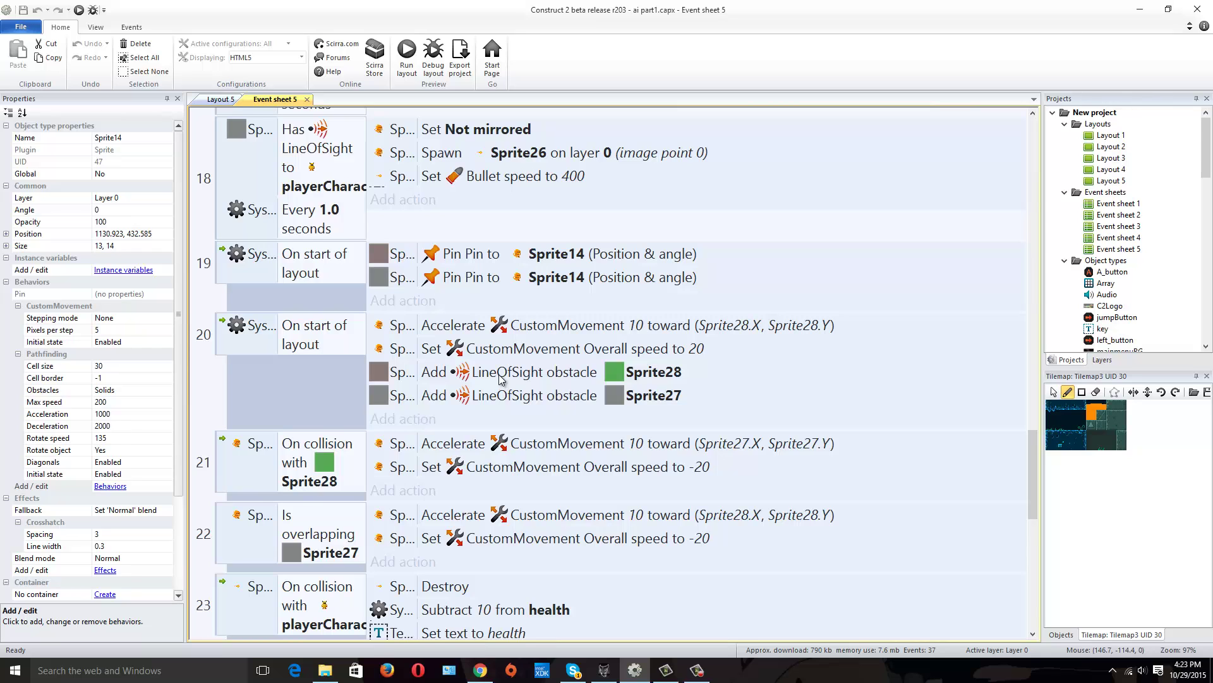
scroll(585, 425, "down", 4)
scroll(581, 417, "up", 1)
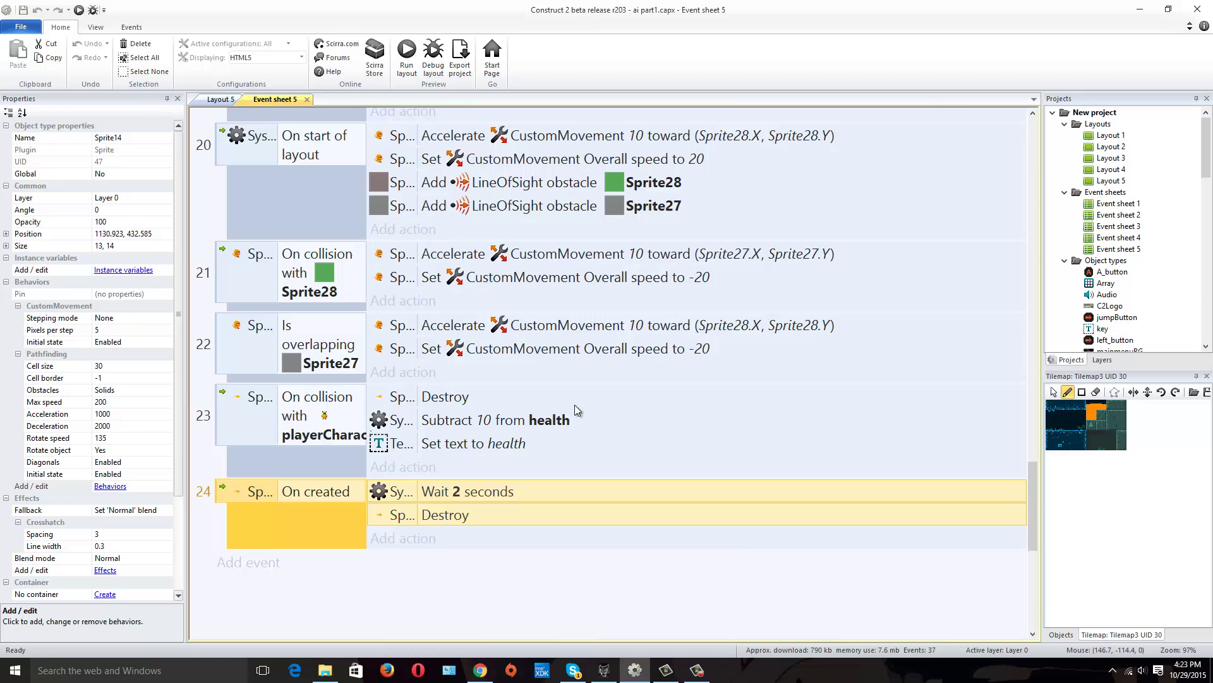
left_click(546, 352)
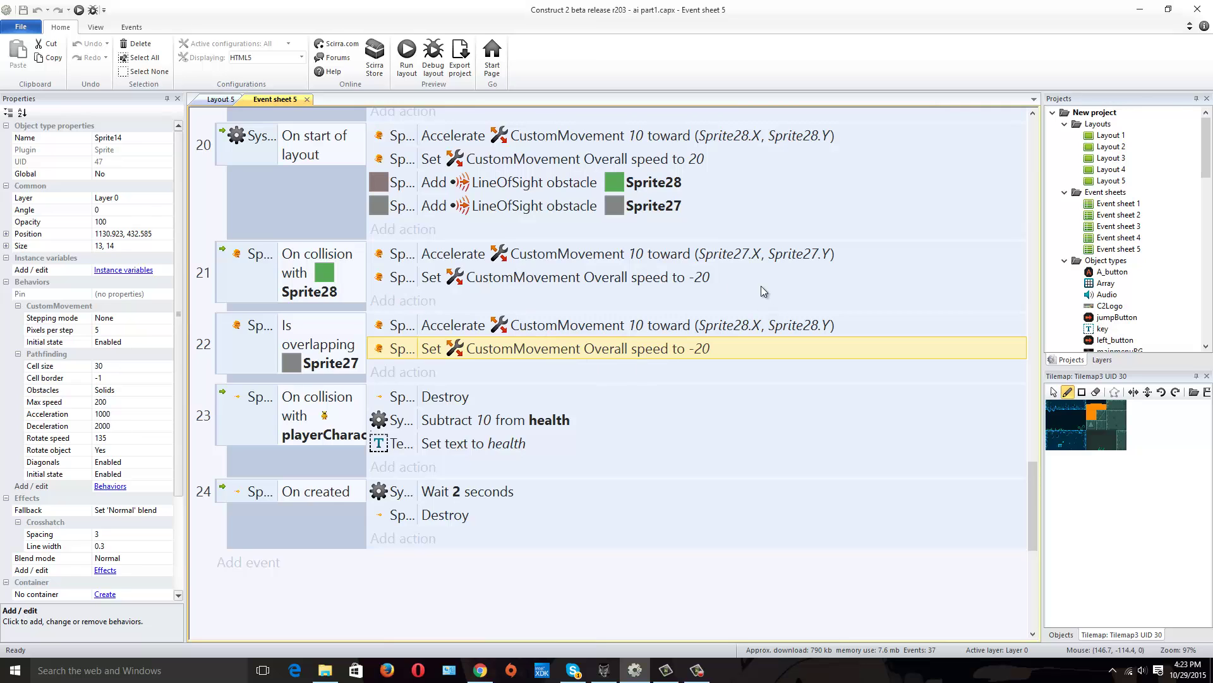
Select the player character in Layout 5 to review its Platform, BoundToLayout and ScrollTo behaviors.
left_click(222, 100)
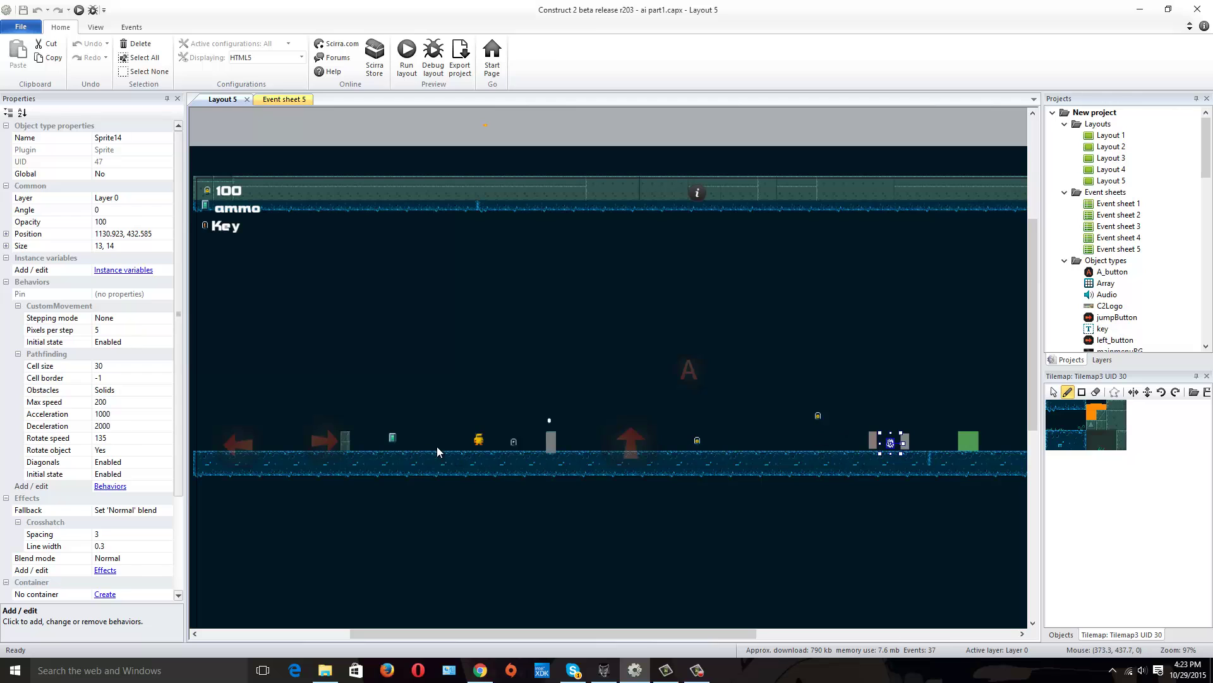
scroll(504, 469, "up", 1)
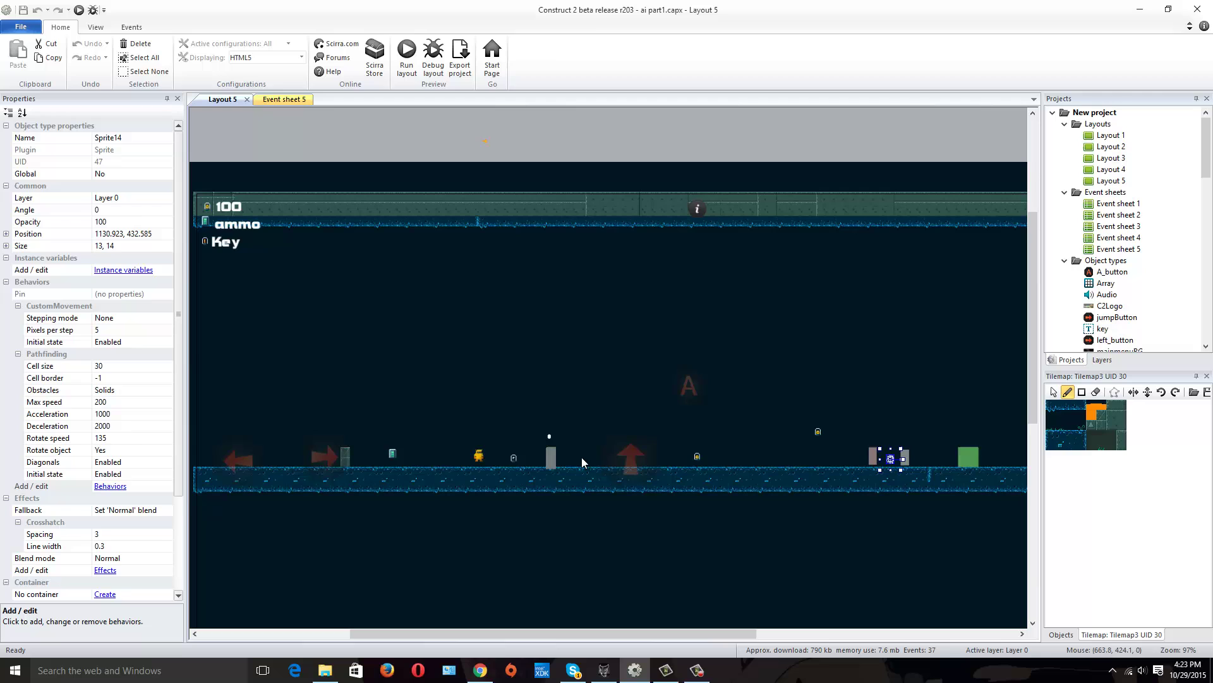
left_click(478, 456)
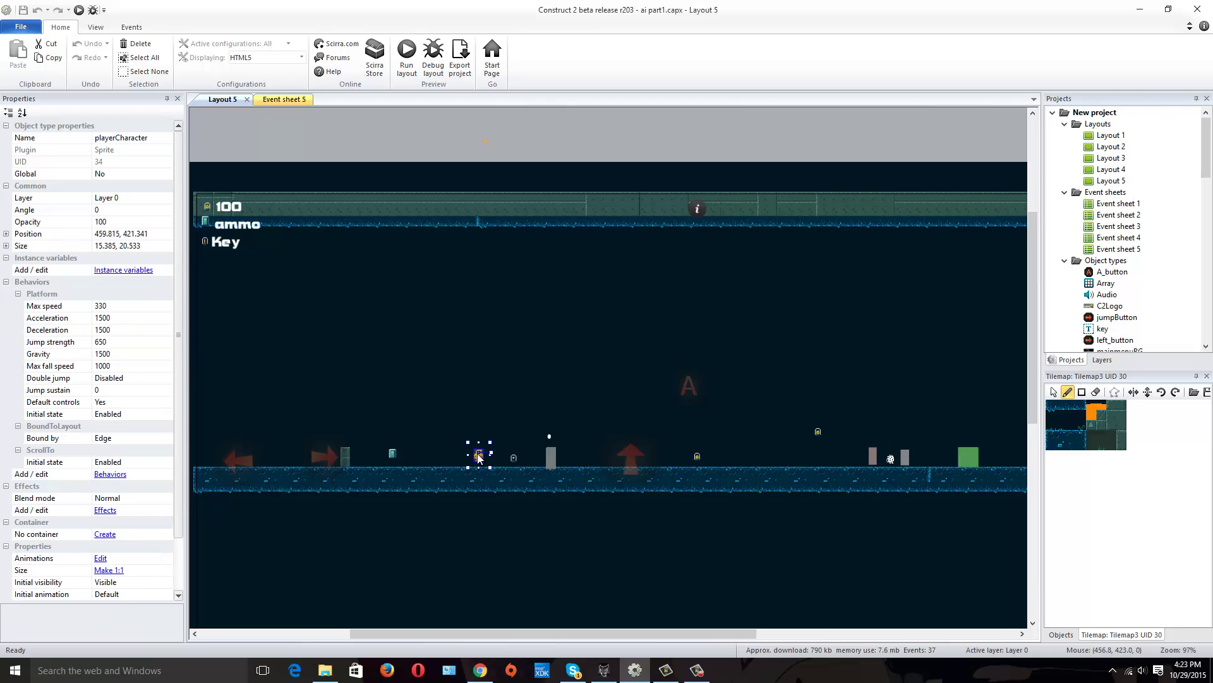